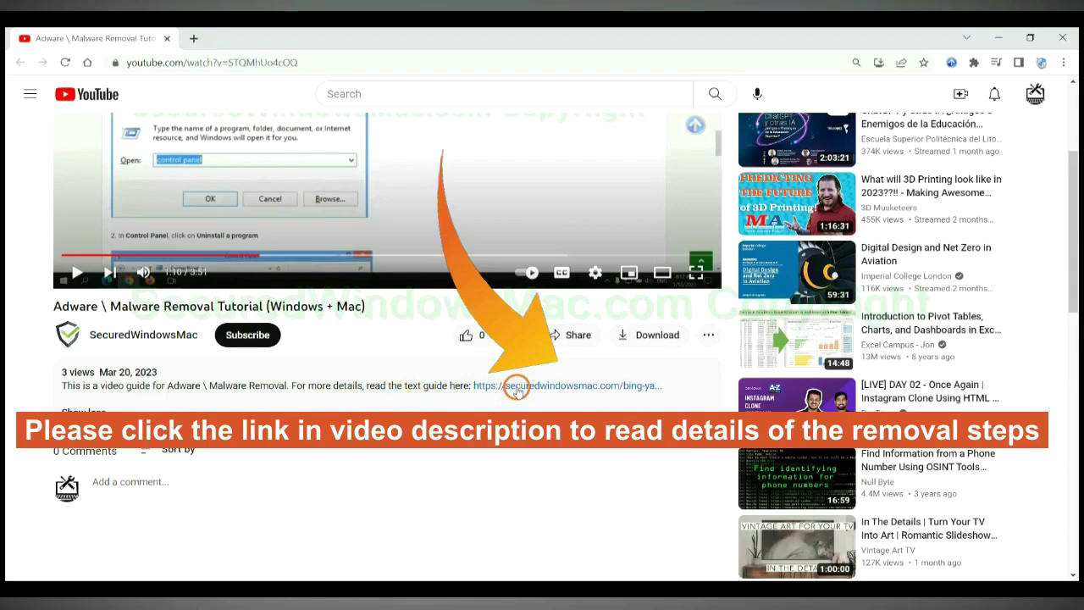
# Step: Open the removal guide and scroll to its Instant Automatic Removal section
pyautogui.click(516, 388)
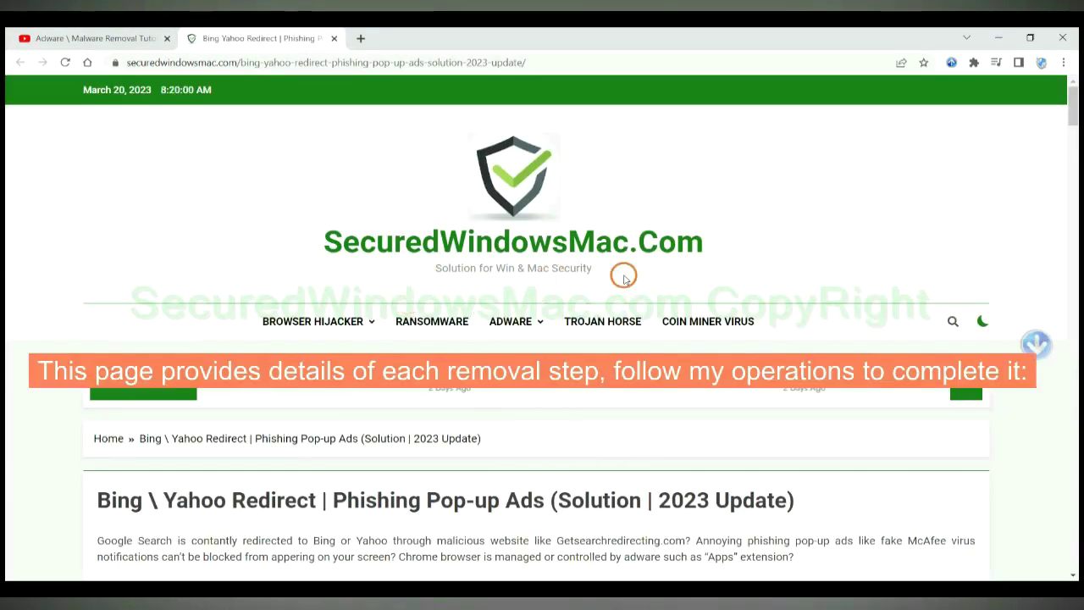
pyautogui.scroll(-2, 768, 254)
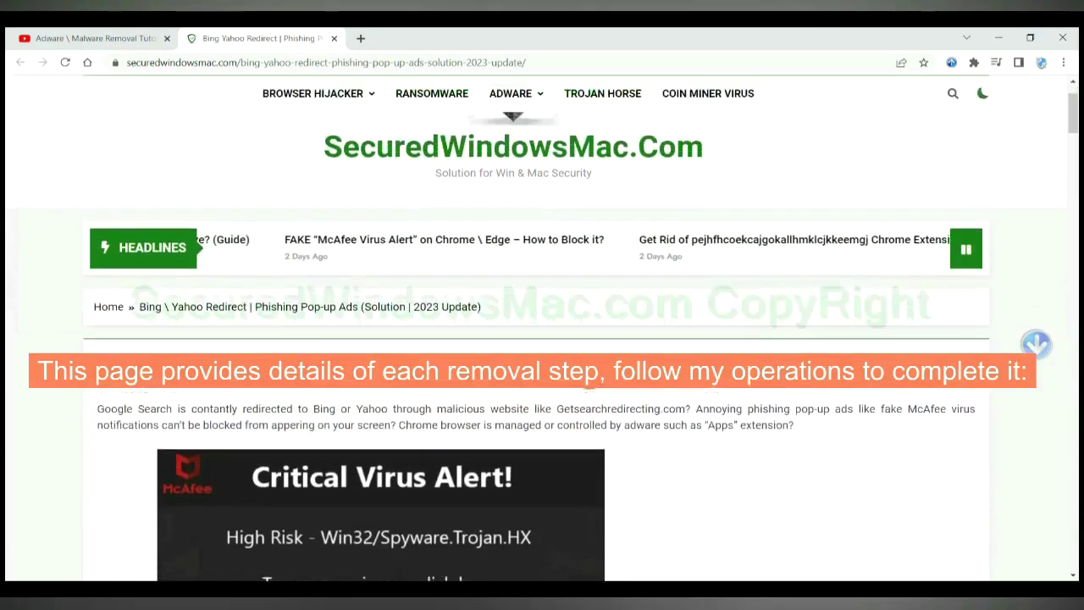
pyautogui.scroll(-3, 768, 254)
pyautogui.scroll(-5, 769, 255)
pyautogui.scroll(-3, 590, 378)
pyautogui.scroll(-1, 590, 378)
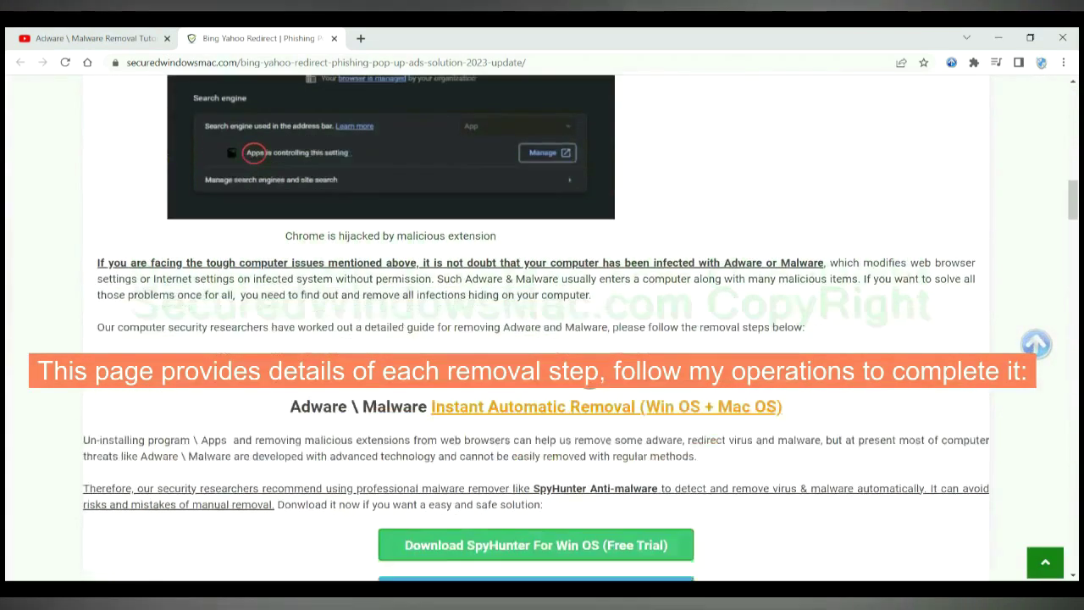
pyautogui.scroll(-1, 591, 378)
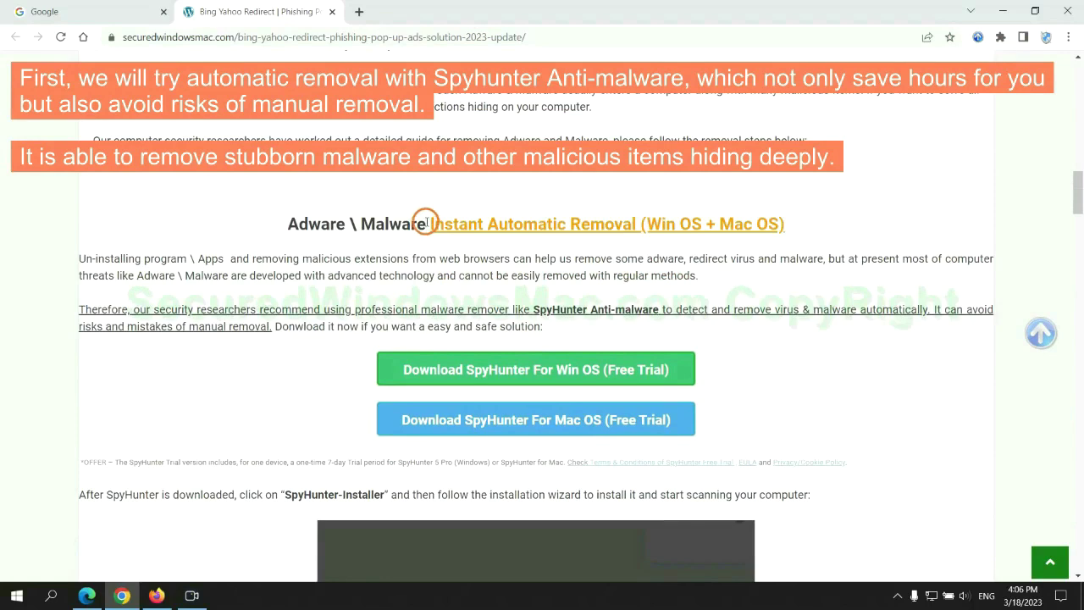
pyautogui.moveTo(427, 224); pyautogui.dragTo(633, 224)
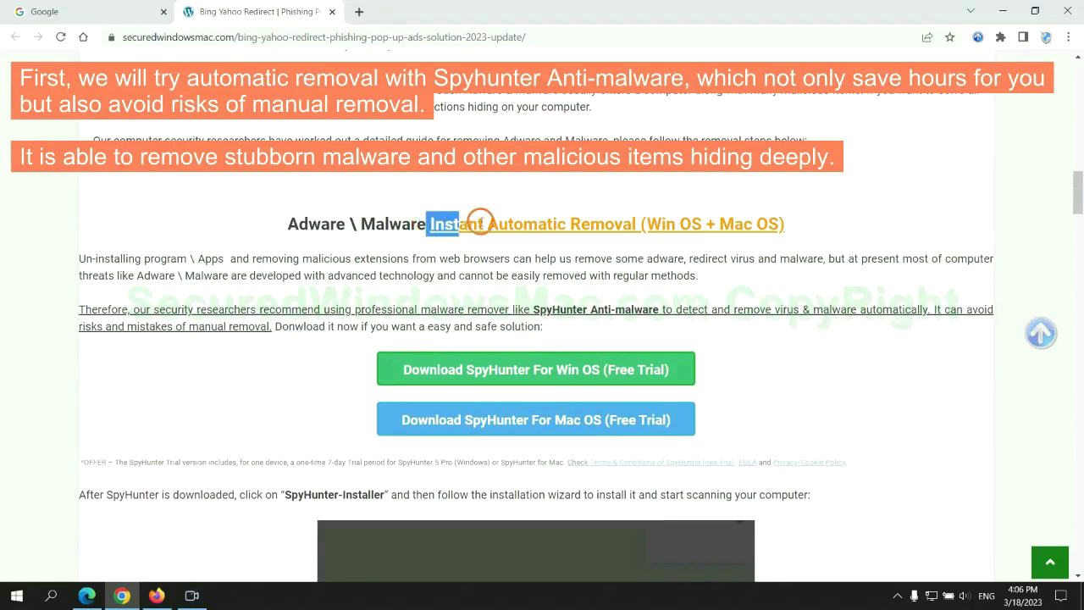
pyautogui.click(541, 187)
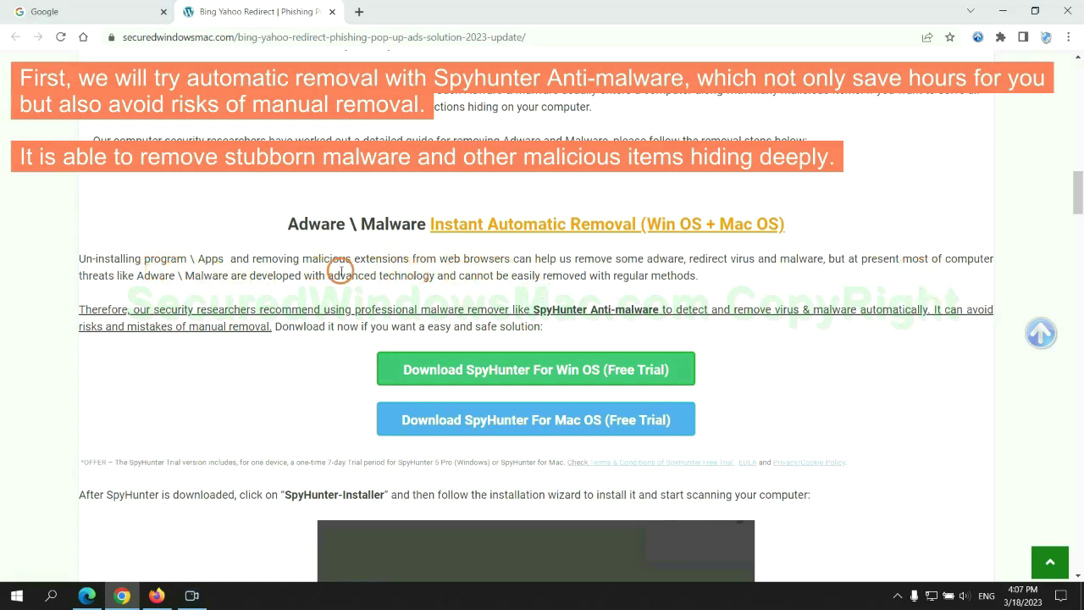
# Step: Download the 'SpyHunter For Win OS (Free Trial)' installer from the guide
pyautogui.scroll(-1, 537, 301)
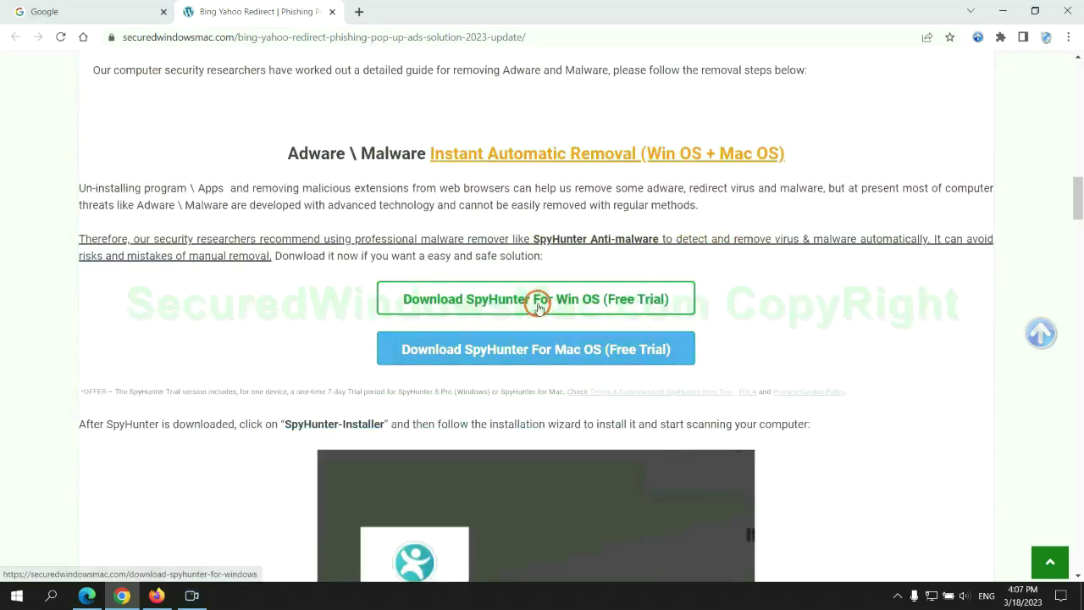
pyautogui.scroll(-1, 547, 339)
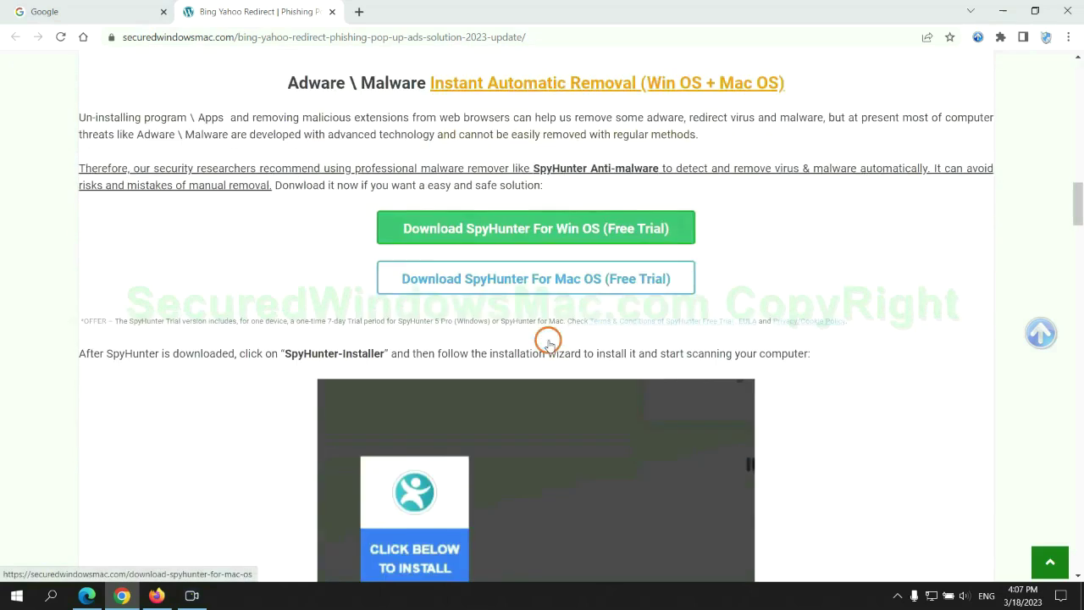
pyautogui.scroll(-1, 537, 321)
pyautogui.click(548, 163)
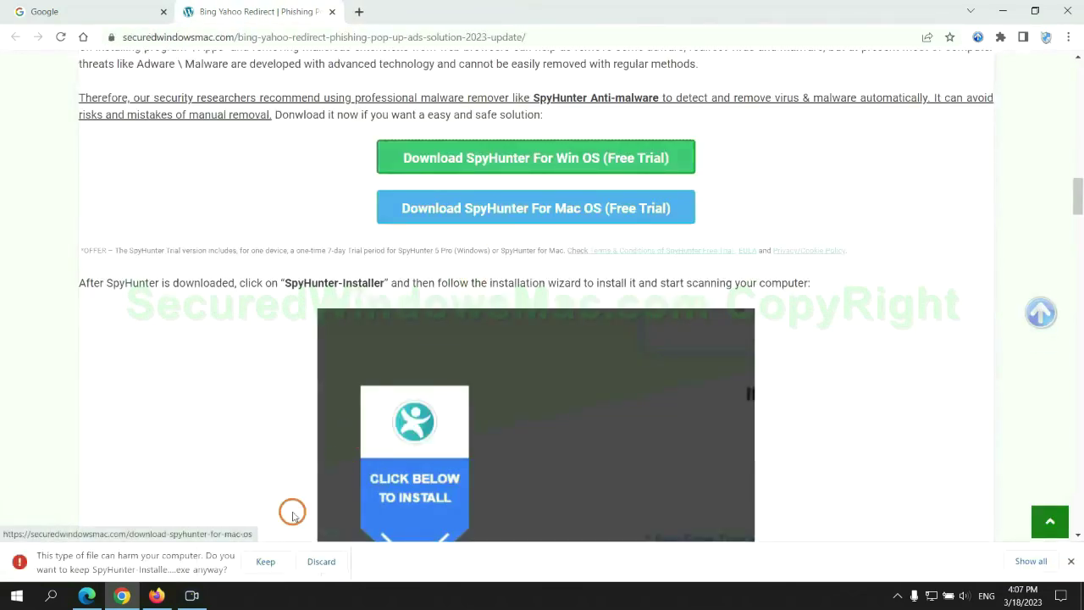
# Step: Keep the flagged SpyHunter installer and run it from the download bar
pyautogui.click(260, 561)
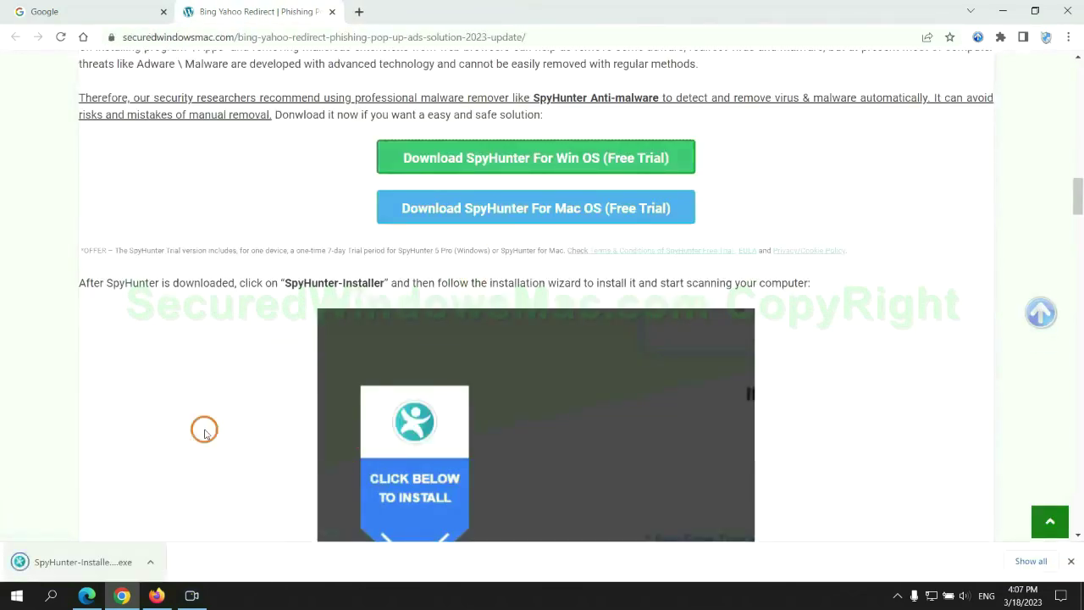
pyautogui.click(104, 563)
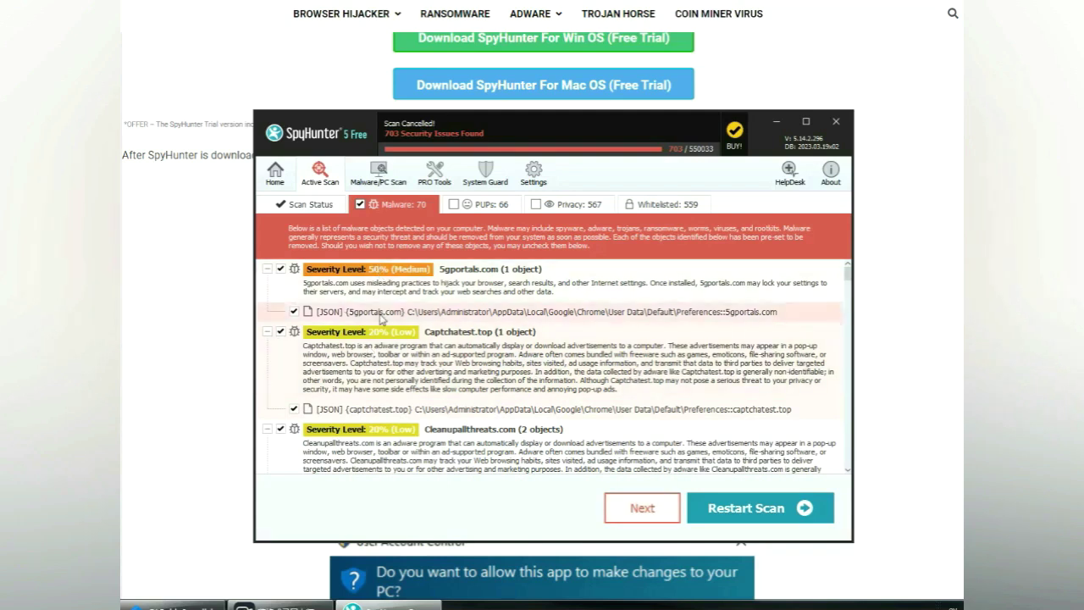
# Step: Move past the 703-issue scan results and choose the 7-day free SpyHunter trial
pyautogui.click(663, 510)
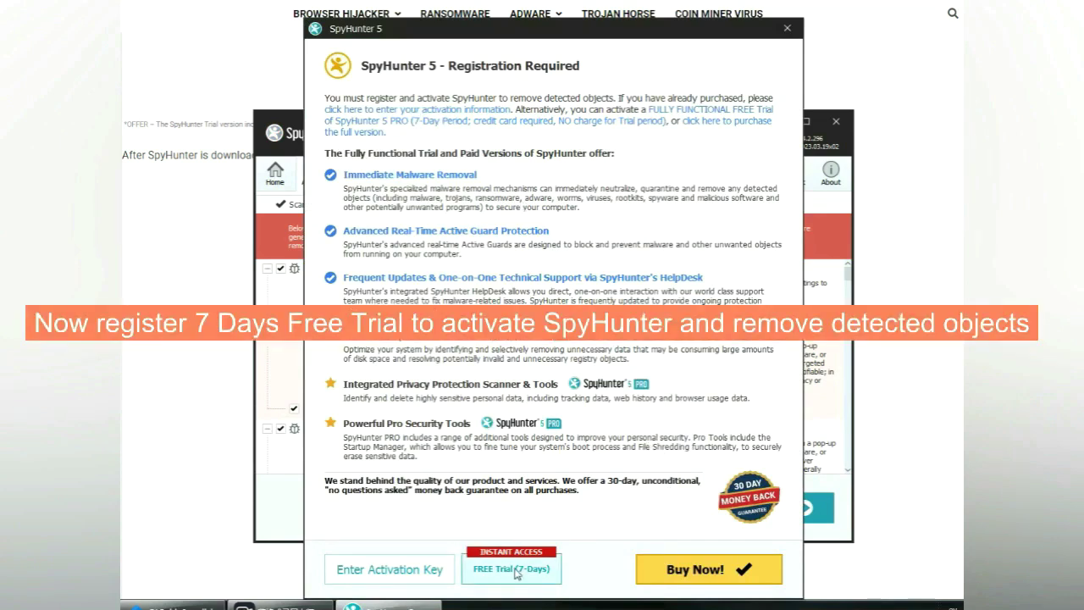
pyautogui.click(514, 571)
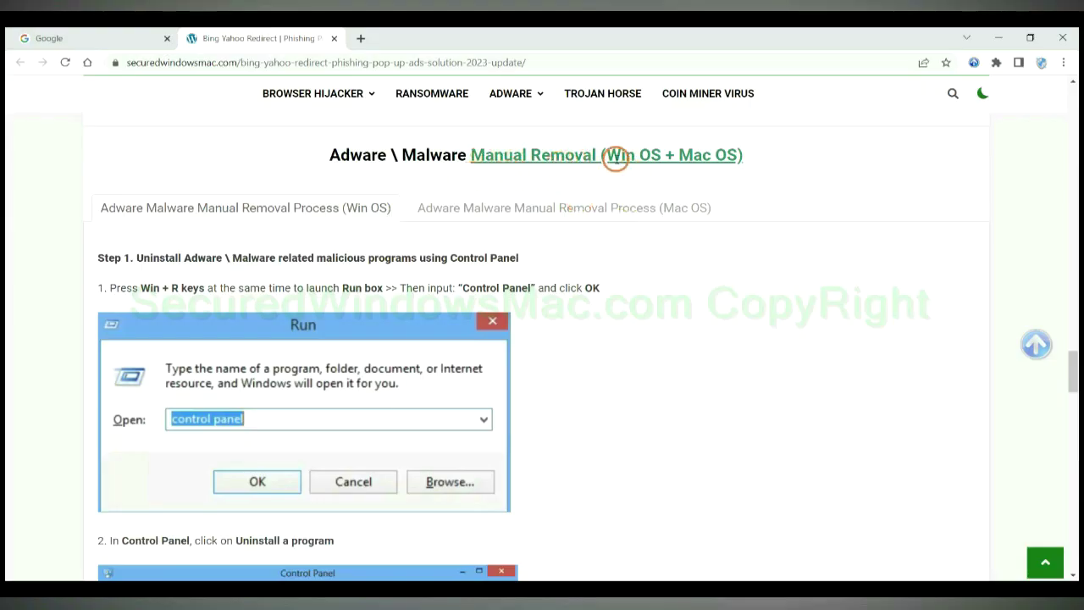
# Step: Go to the guide's Manual Removal (Win OS) section, Step 1 on Control Panel uninstalling
pyautogui.moveTo(606, 155); pyautogui.dragTo(661, 154)
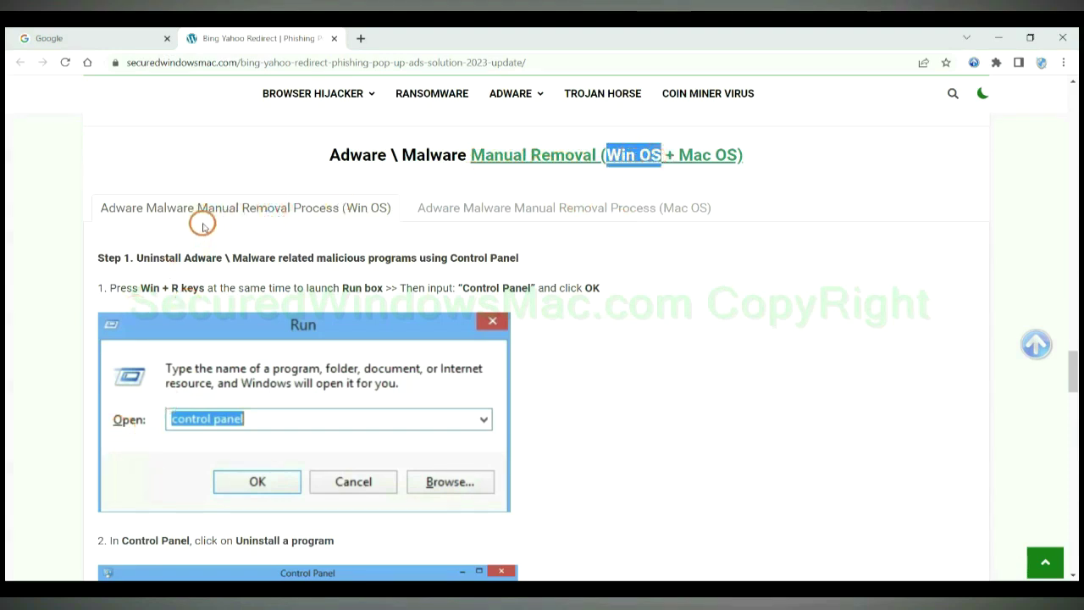
pyautogui.moveTo(678, 155); pyautogui.dragTo(738, 155)
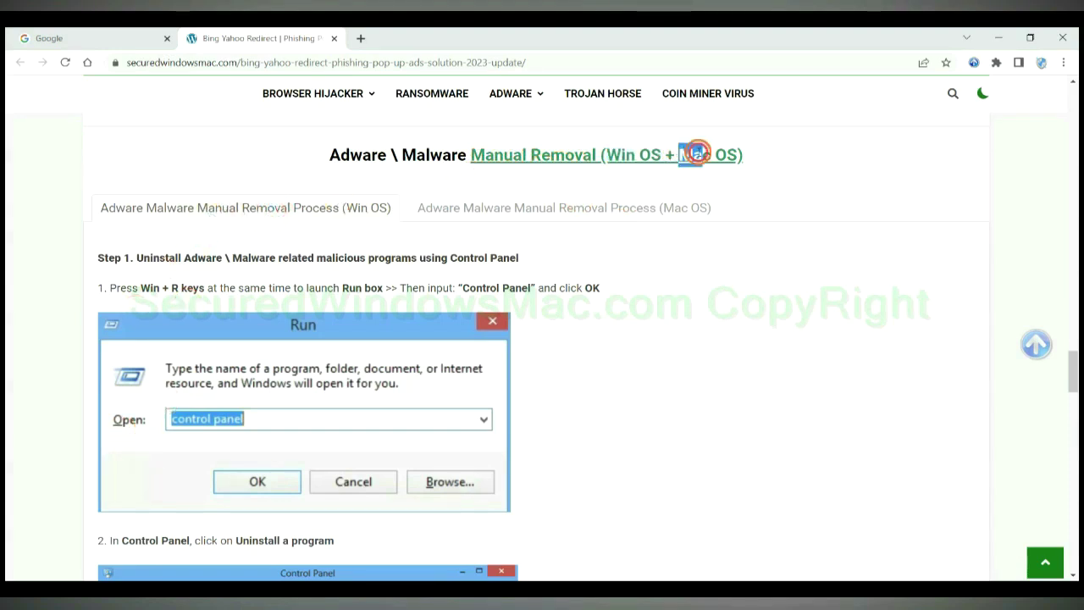
pyautogui.click(556, 205)
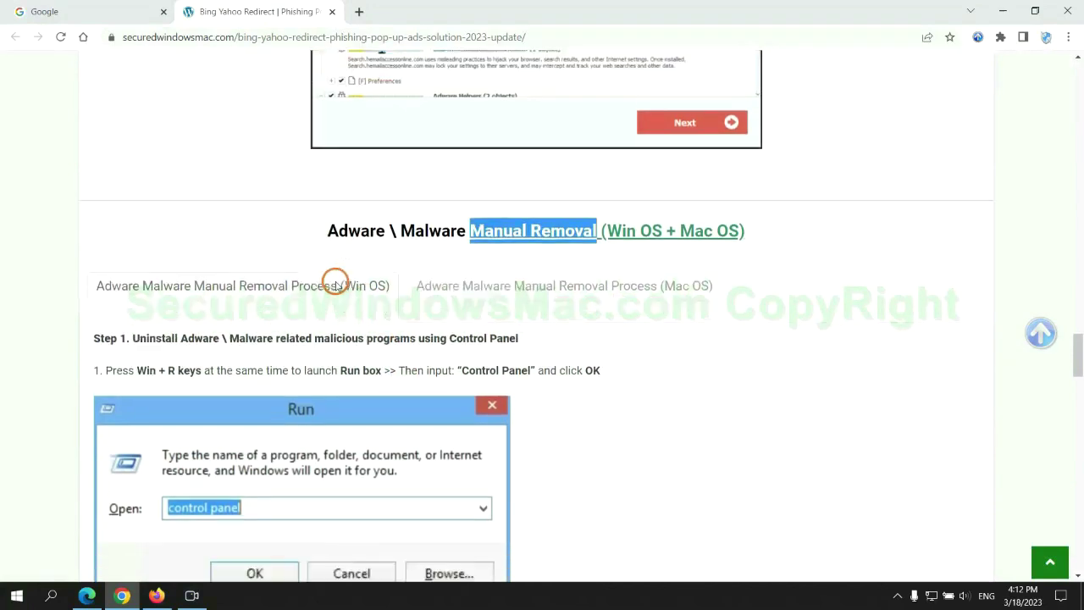
pyautogui.scroll(-2, 296, 237)
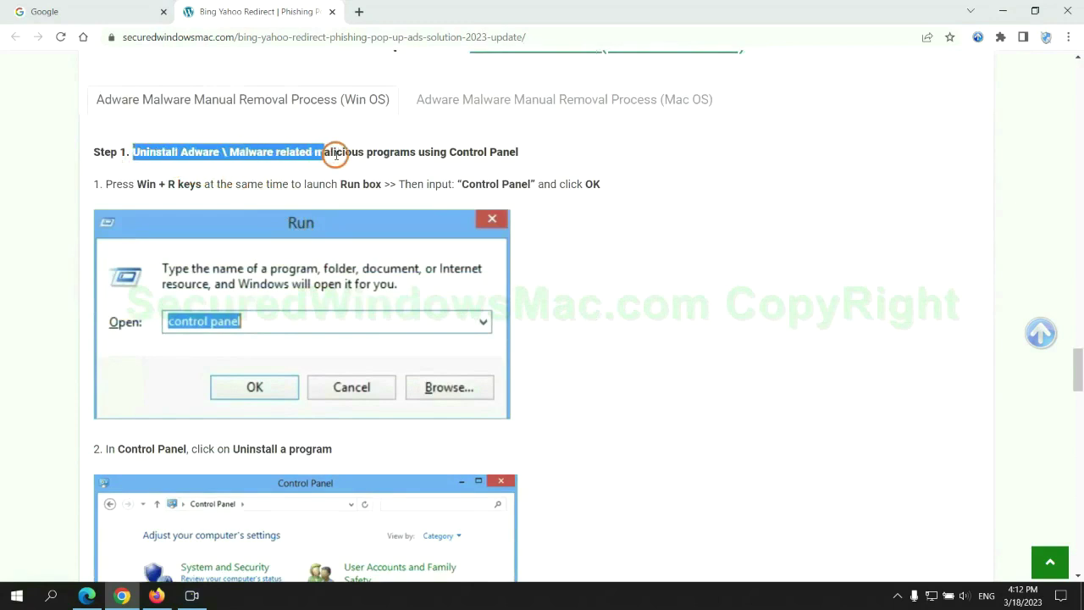
pyautogui.moveTo(156, 156); pyautogui.dragTo(417, 155)
pyautogui.click(720, 221)
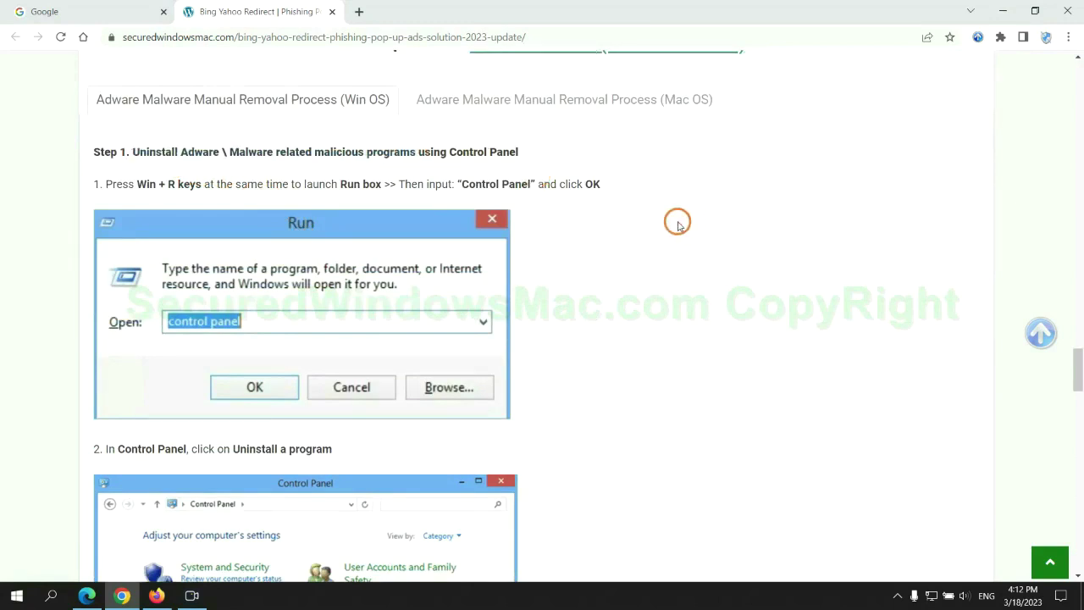
pyautogui.scroll(-2, 674, 224)
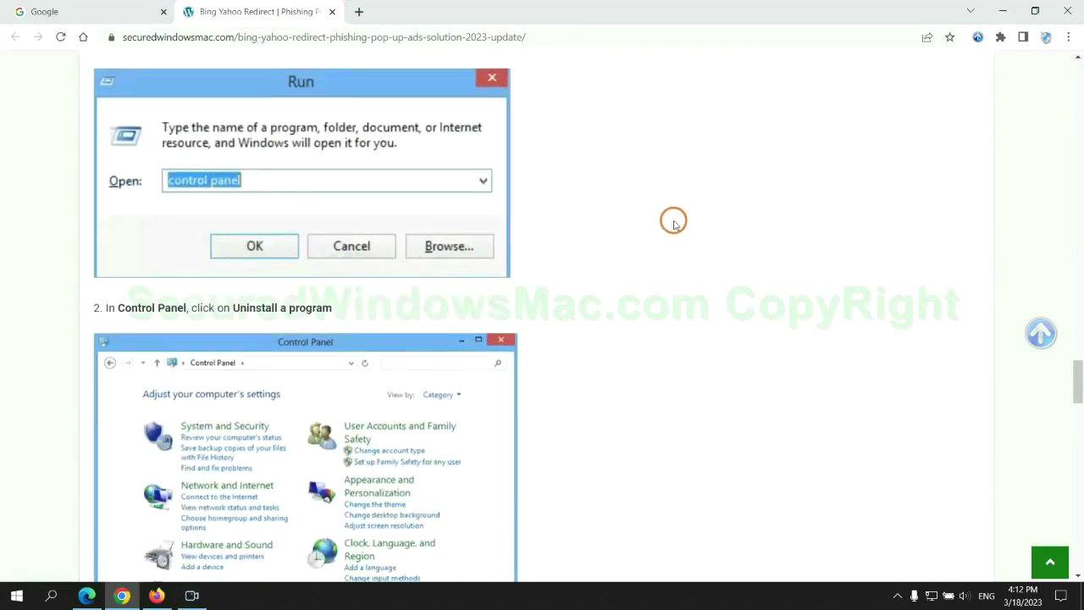
# Step: Open Control Panel via Run ('contll'), inspect Lantern's uninstall option in Programs and Features, then close it
pyautogui.press('super+r')
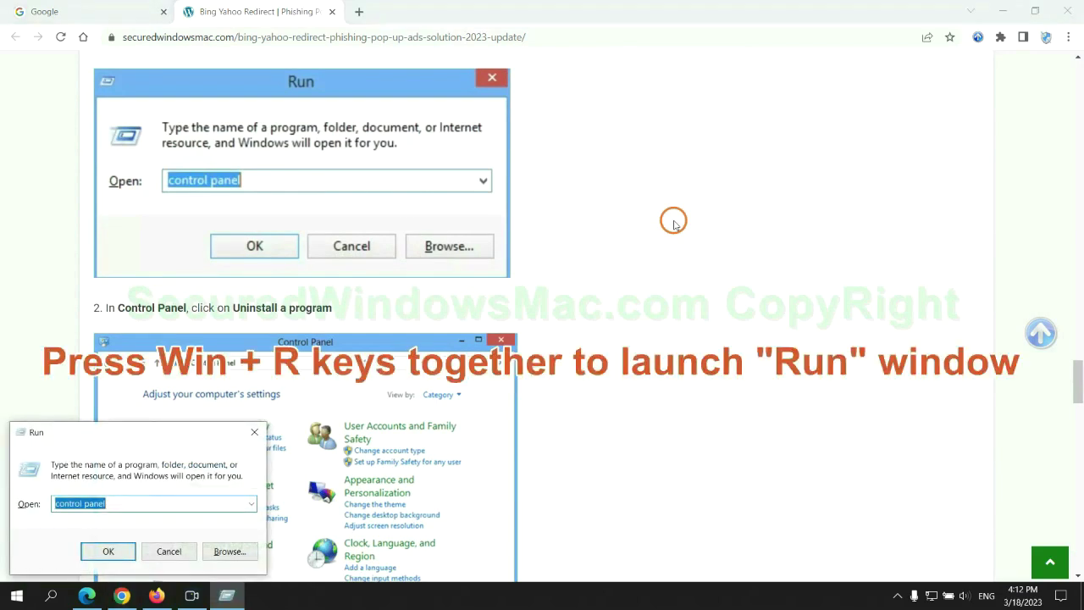
pyautogui.write('cont')
pyautogui.write('l')
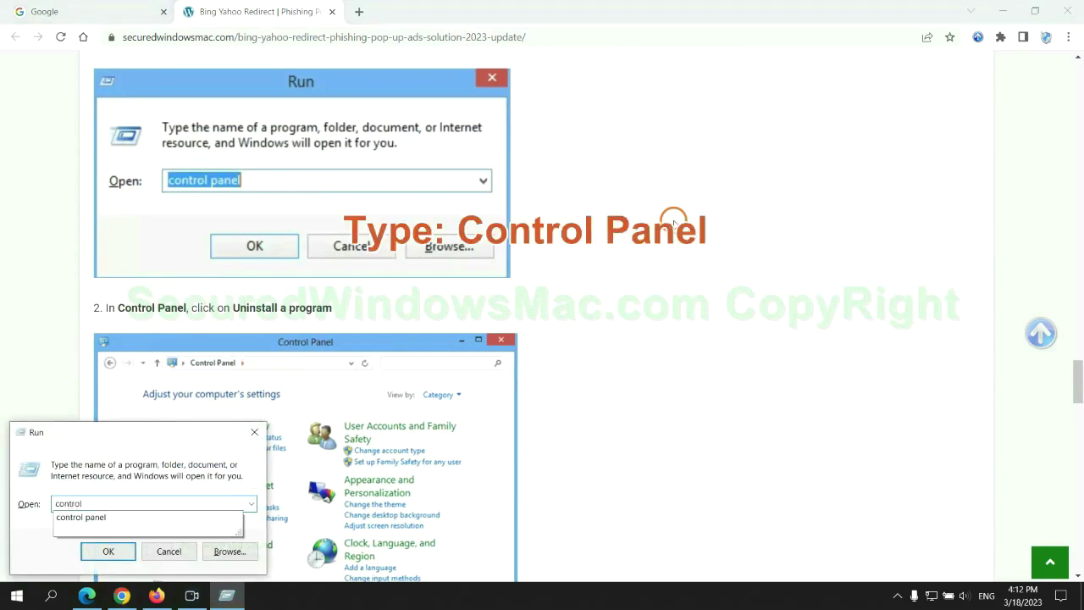
pyautogui.write('l')
pyautogui.press('Return')
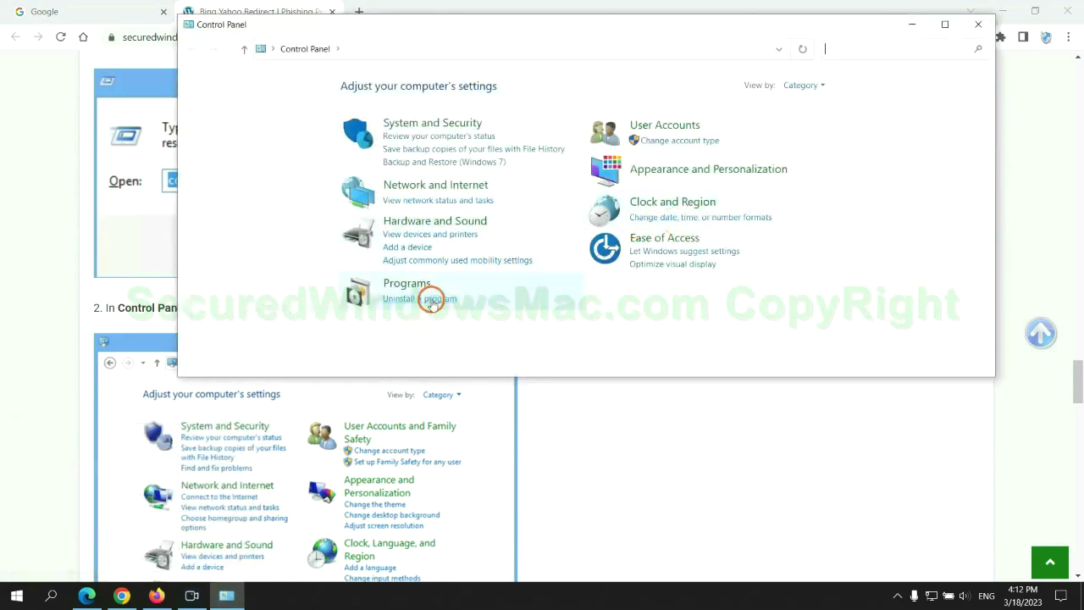
pyautogui.click(425, 299)
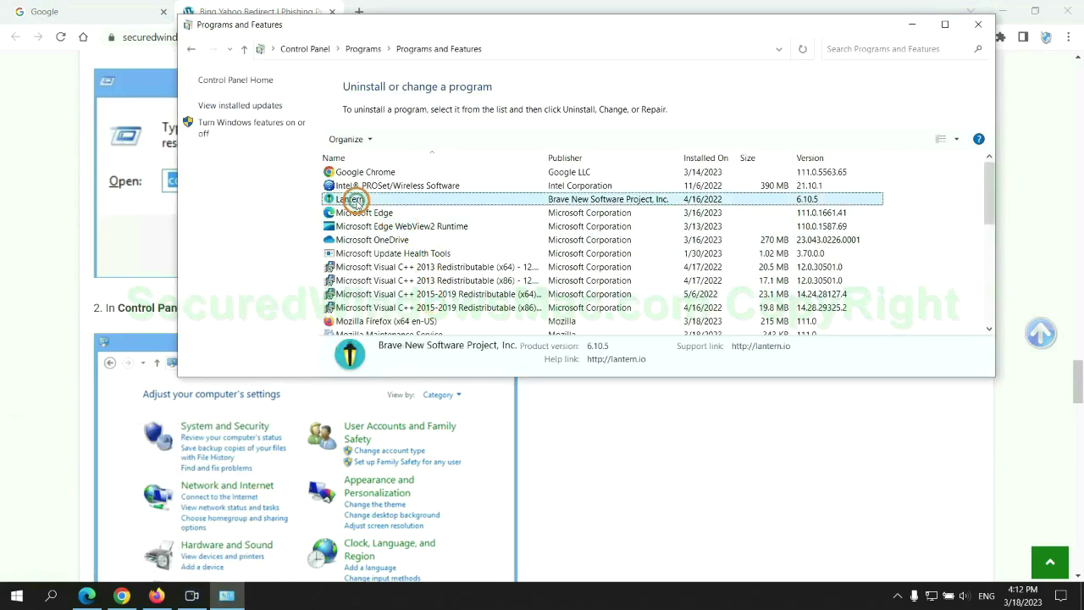
pyautogui.rightClick(371, 202)
pyautogui.click(978, 23)
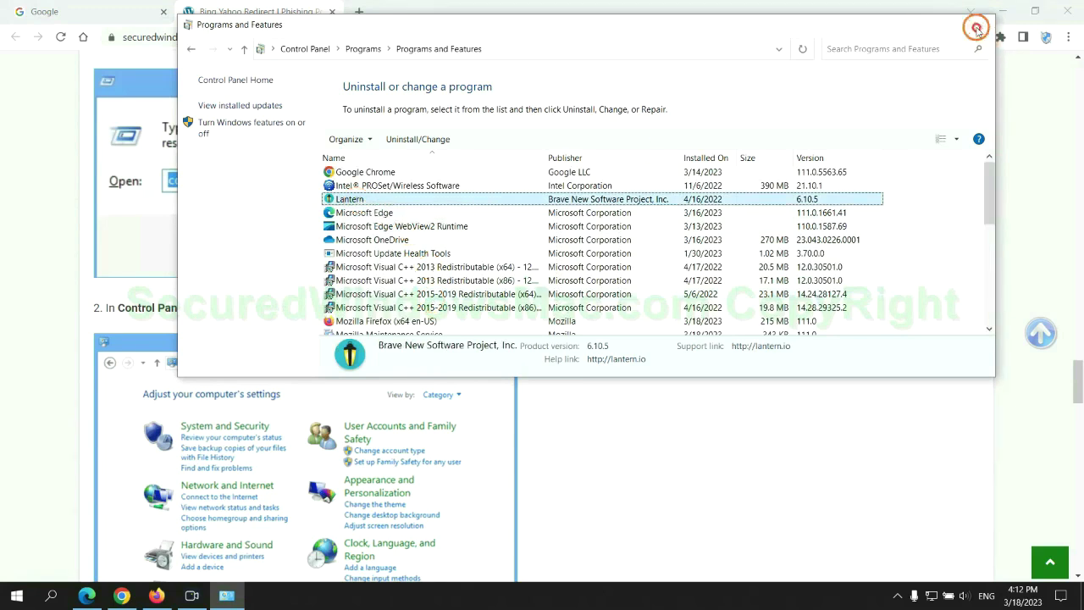
# Step: Scroll the guide to Step 2 on removing malicious browser extensions
pyautogui.scroll(-6, 318, 362)
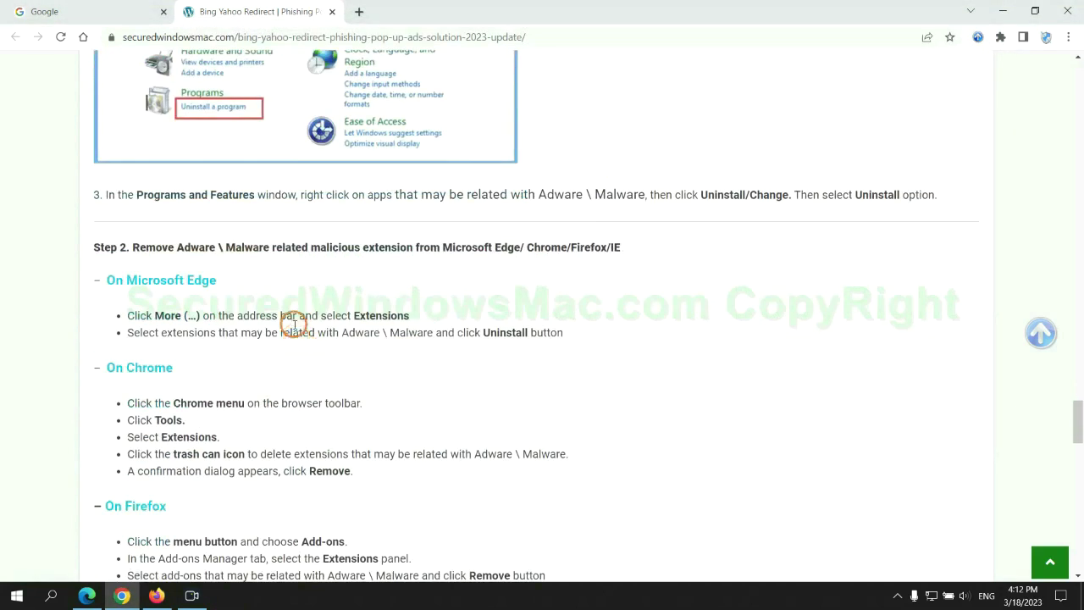
pyautogui.moveTo(306, 247); pyautogui.dragTo(413, 247)
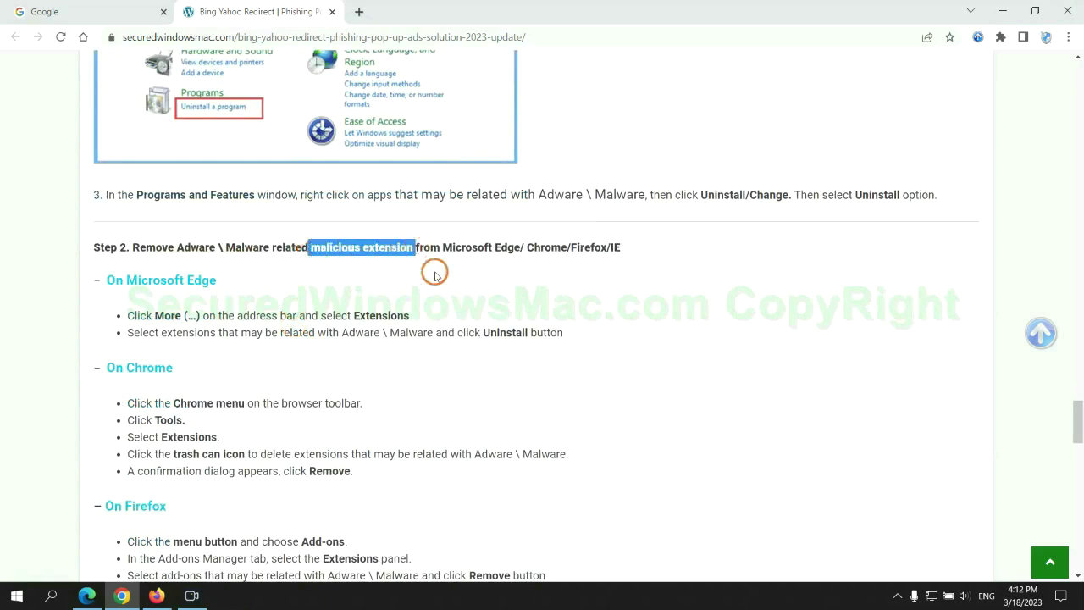
pyautogui.click(435, 271)
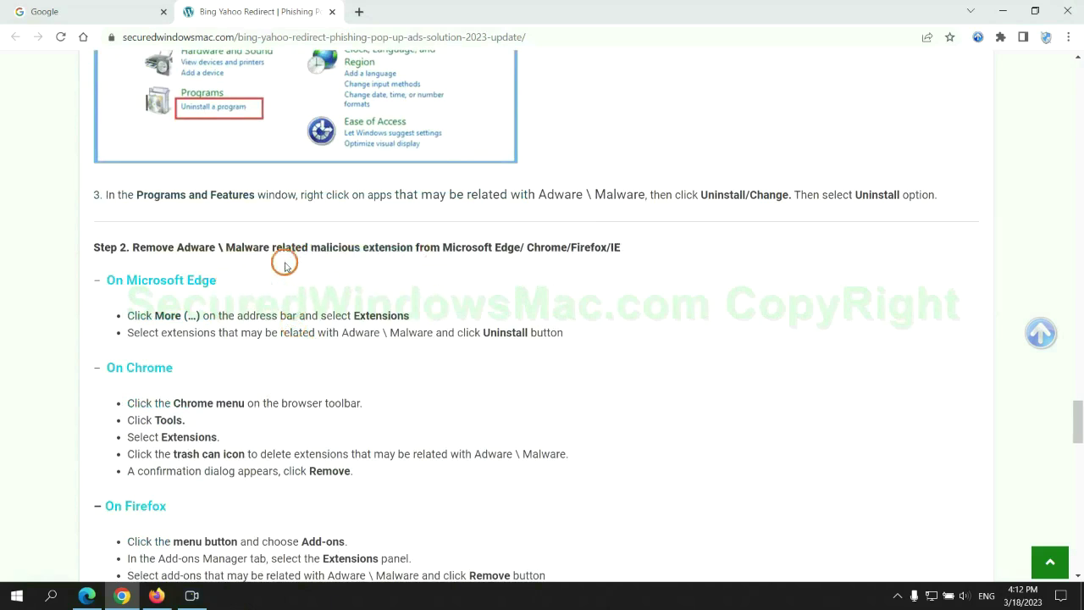
# Step: Remove McAfee WebAdvisor from Microsoft Edge's extensions, leaving none installed
pyautogui.click(88, 593)
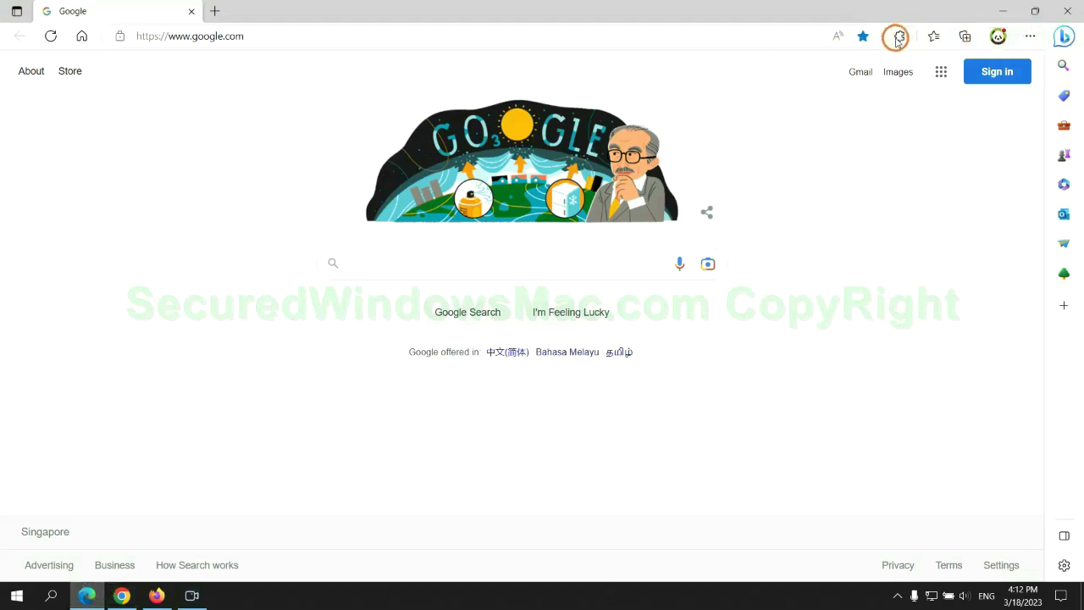
pyautogui.click(899, 37)
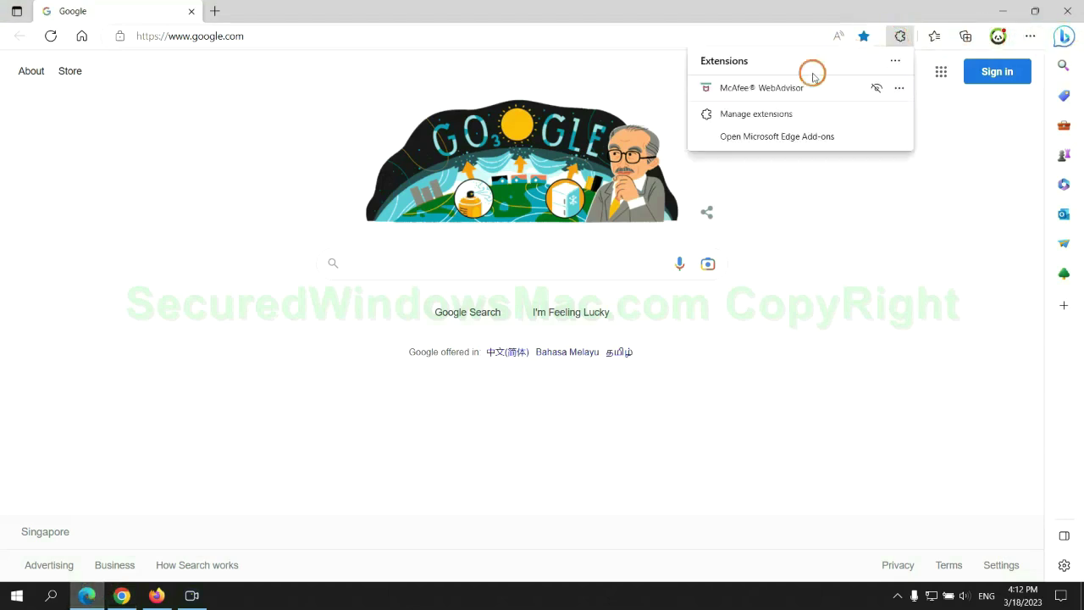
pyautogui.click(751, 113)
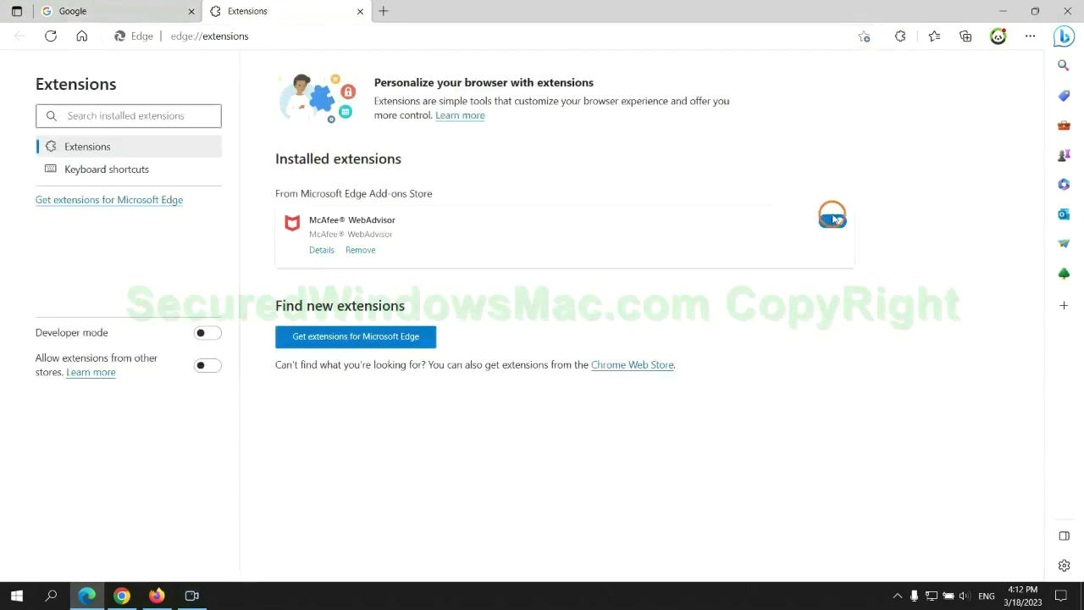
pyautogui.click(361, 252)
pyautogui.click(781, 136)
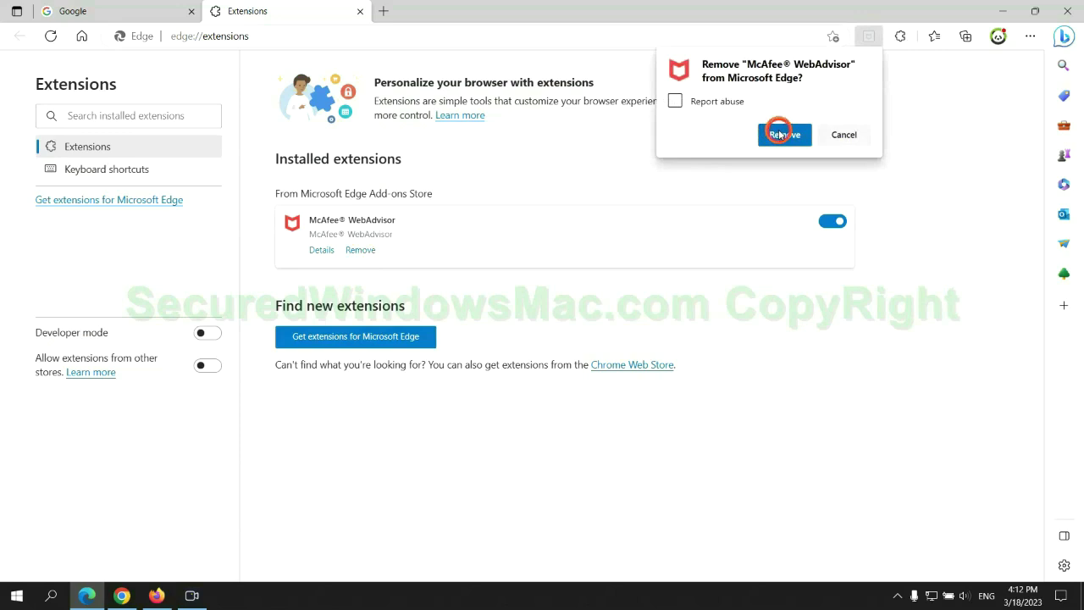
pyautogui.click(360, 11)
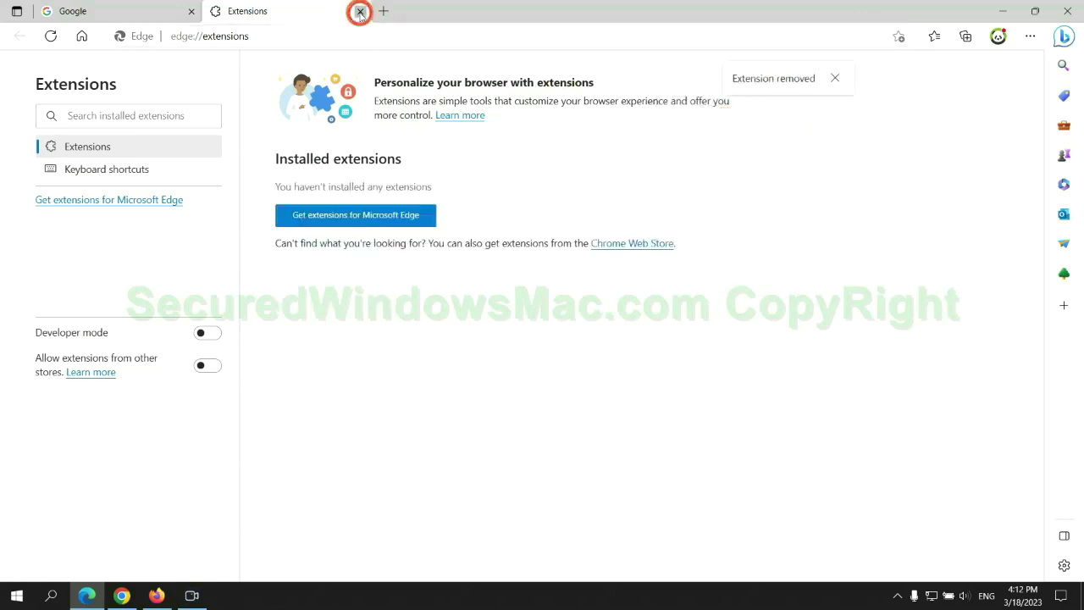
pyautogui.click(122, 595)
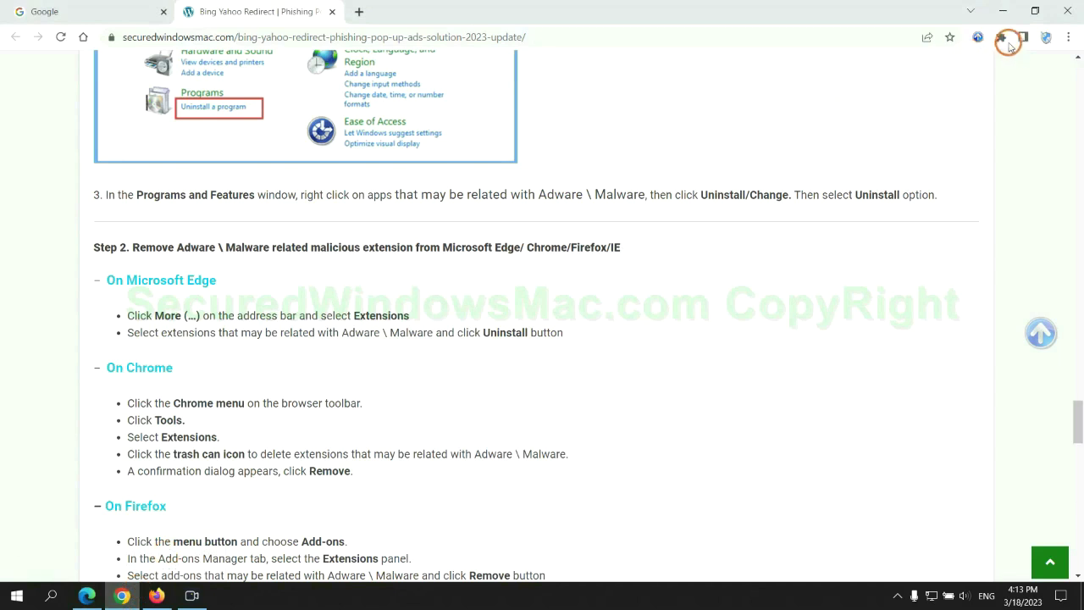
# Step: Remove the Ecosia extension from Chrome, leaving only Scroll To Top
pyautogui.click(1000, 38)
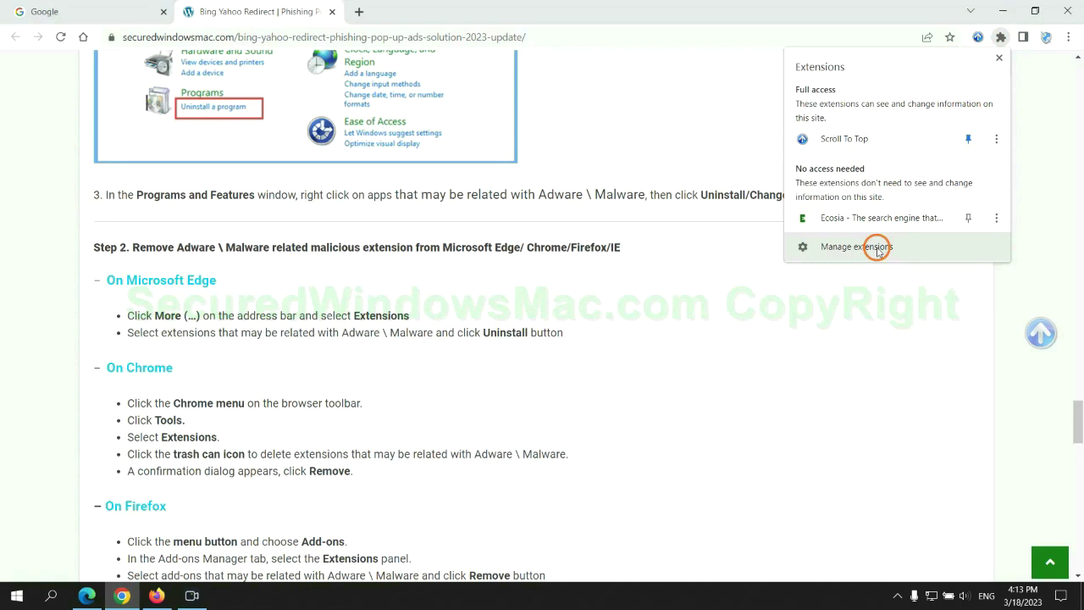
pyautogui.click(878, 247)
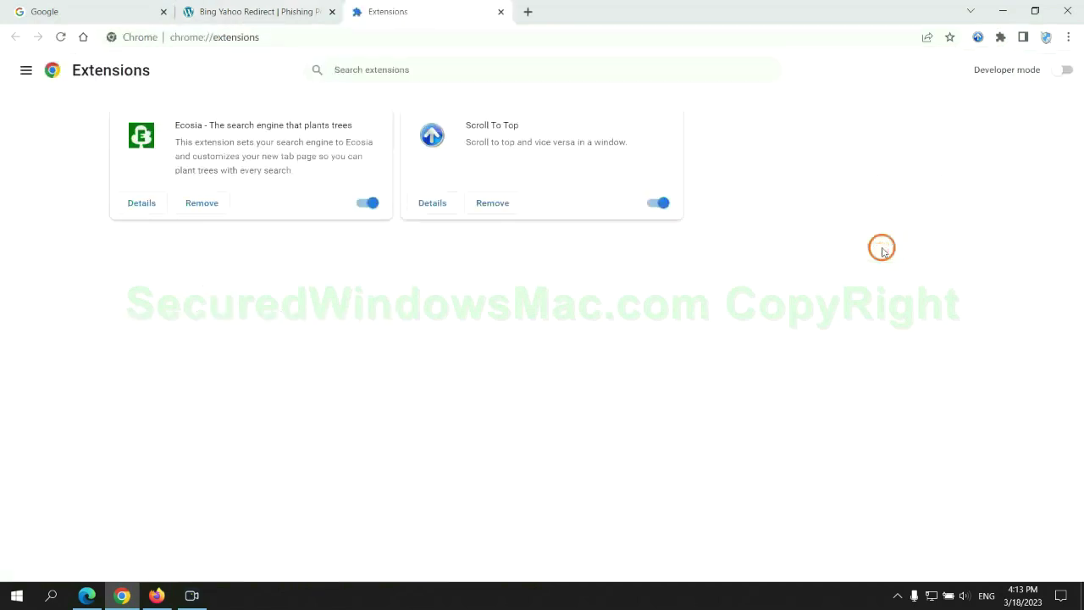
pyautogui.click(202, 200)
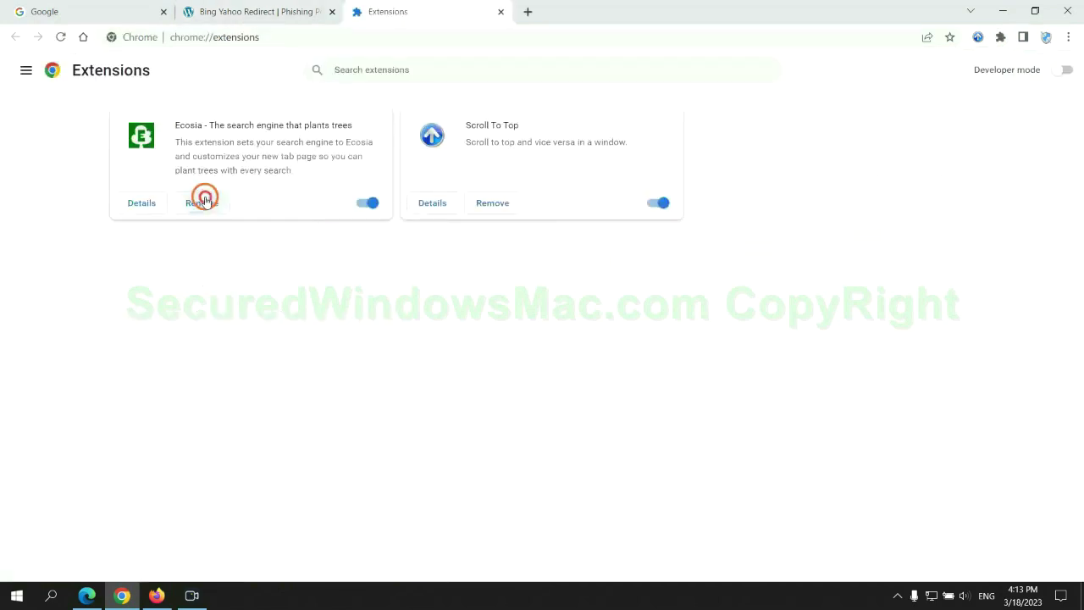
pyautogui.click(894, 150)
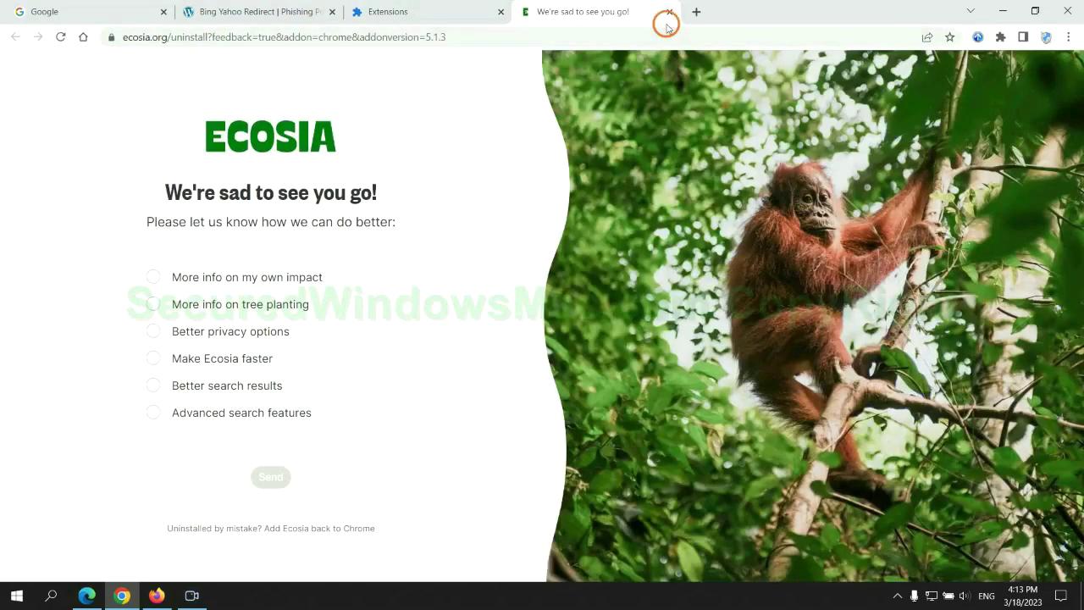
pyautogui.click(669, 12)
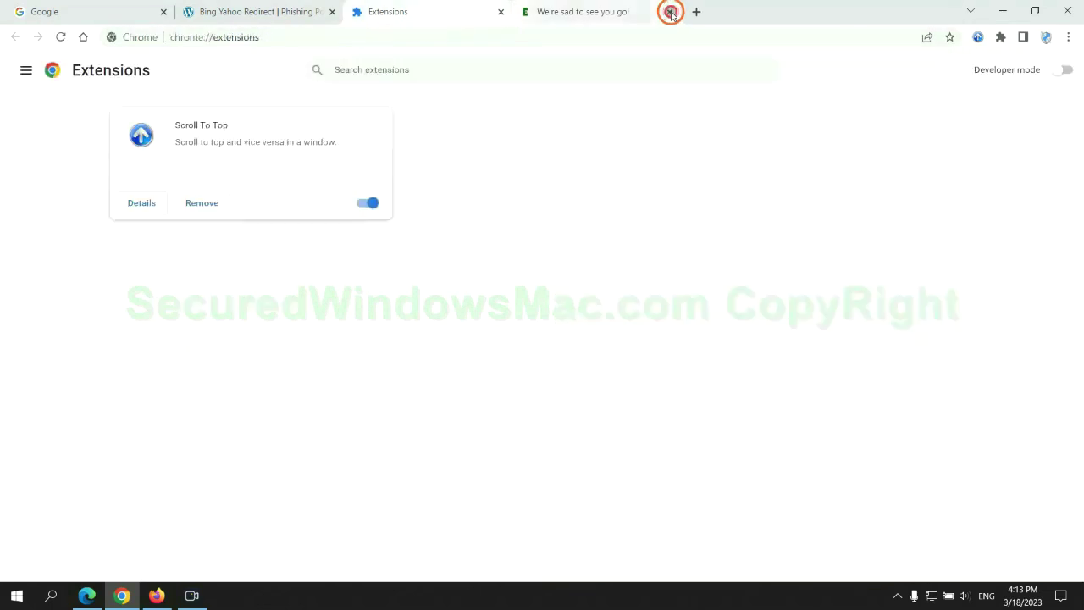
pyautogui.click(157, 594)
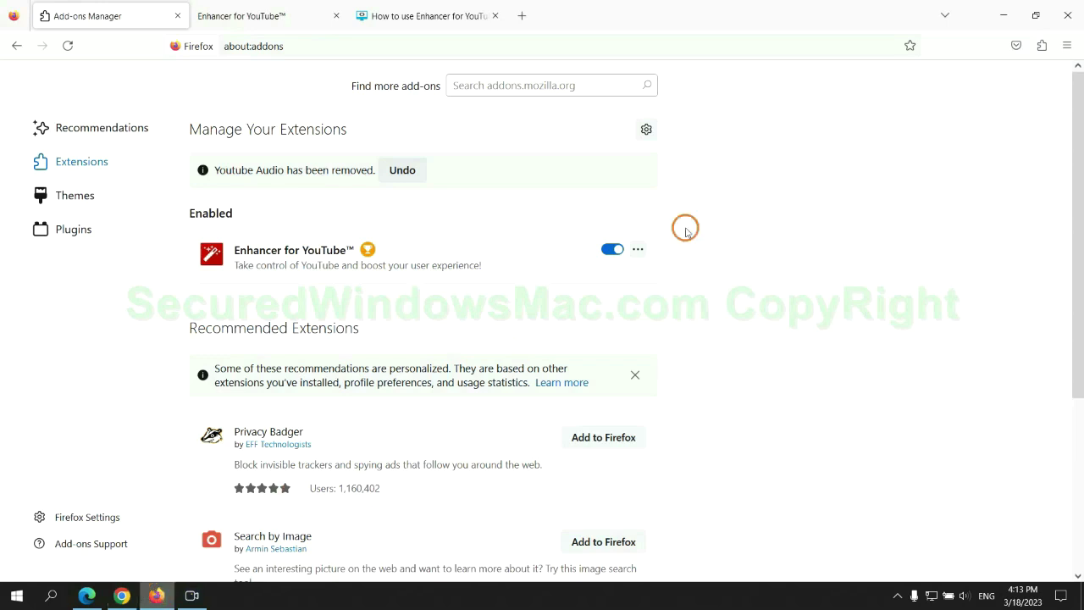
# Step: Remove the Enhancer for YouTube™ add-on in Firefox's add-ons manager
pyautogui.click(1040, 49)
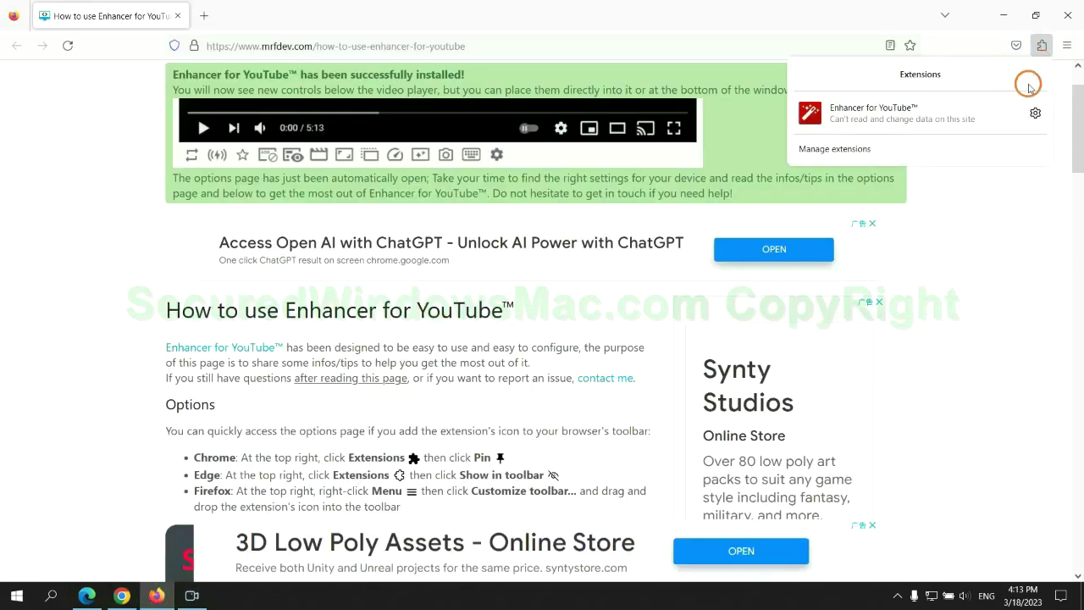
pyautogui.click(922, 149)
pyautogui.click(638, 206)
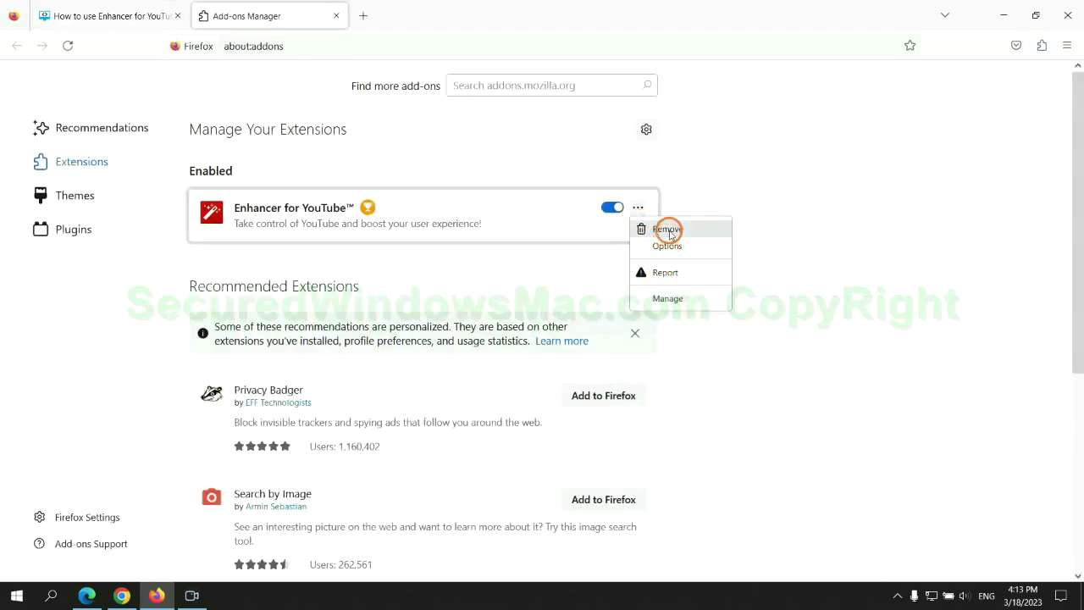
pyautogui.click(666, 229)
pyautogui.click(602, 127)
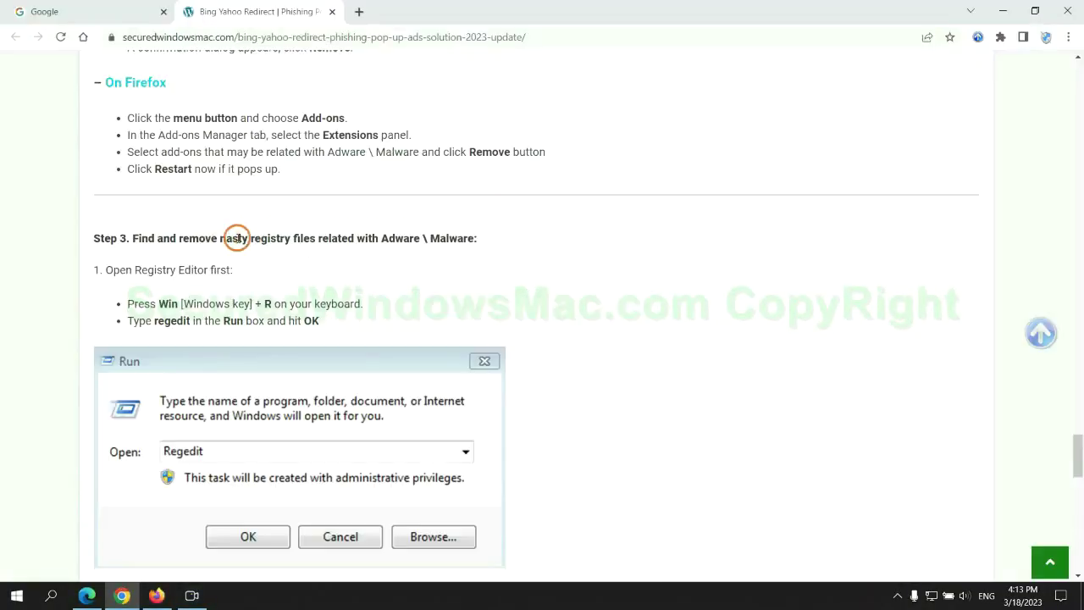
# Step: Review the guide's Step 3 registry instructions and launch Registry Editor with regedit
pyautogui.moveTo(250, 238); pyautogui.dragTo(313, 251)
pyautogui.click(284, 266)
pyautogui.scroll(-2, 284, 255)
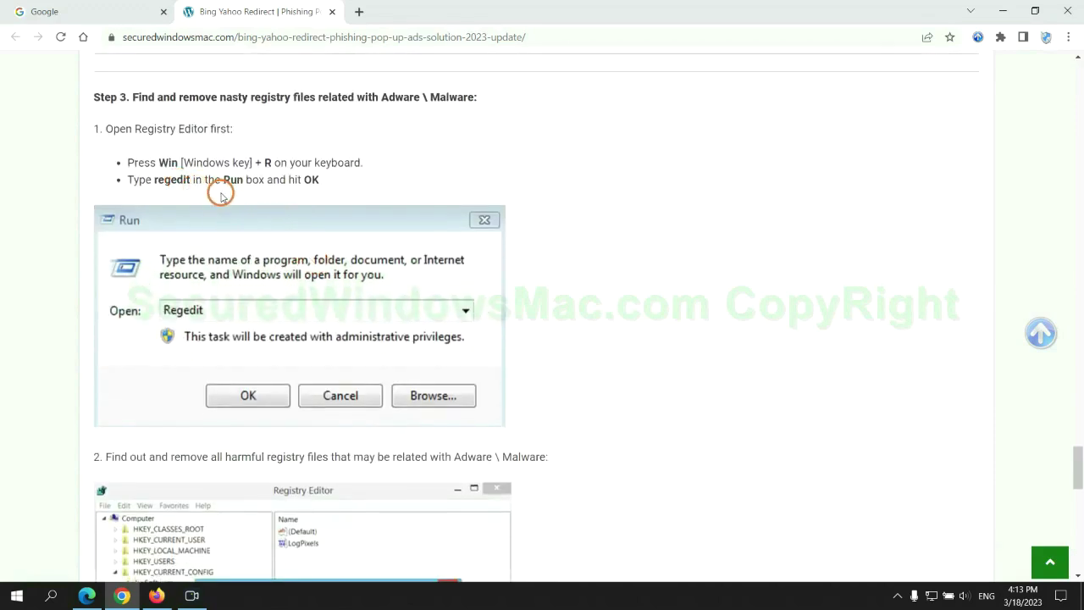
pyautogui.press('super+r')
pyautogui.write('r')
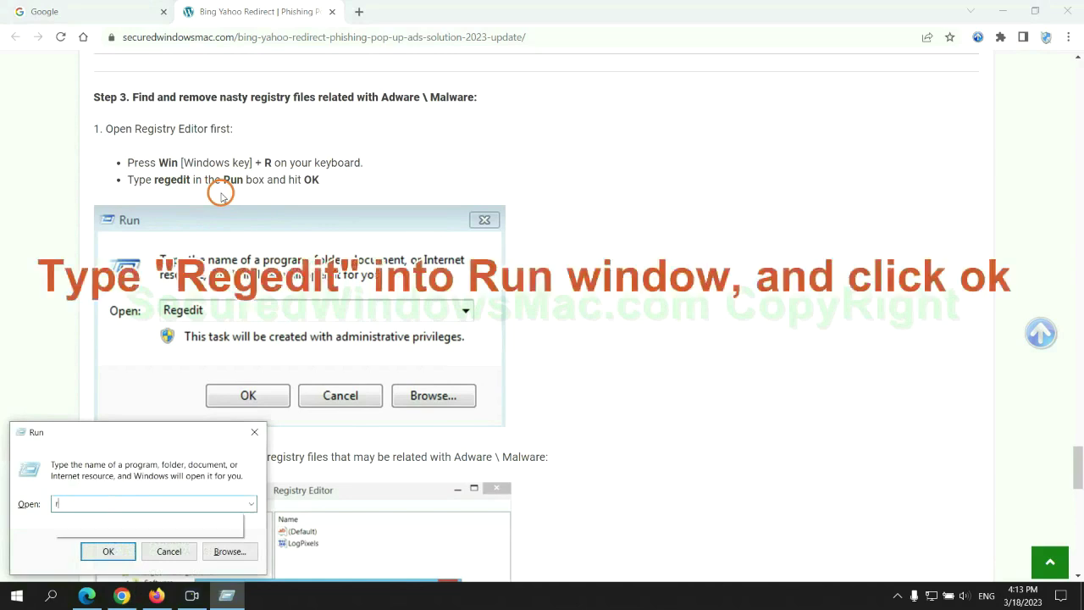
pyautogui.write('egedit')
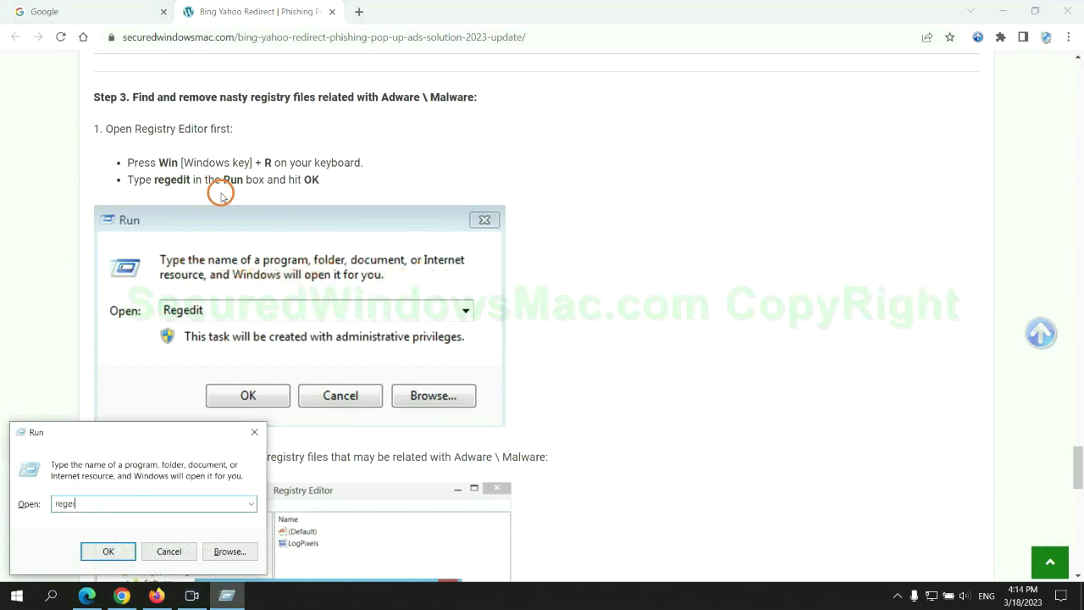
pyautogui.press('Return')
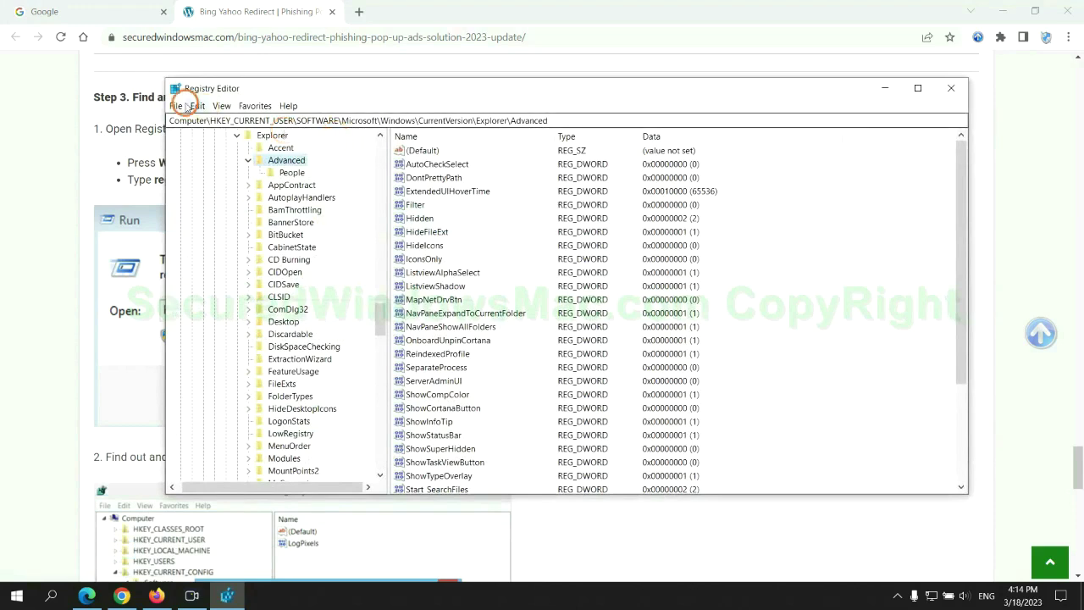
# Step: Search the registry for 'Ap' and bring up actions on the matched StoreAppsOnTaskbar value
pyautogui.click(197, 106)
pyautogui.click(233, 202)
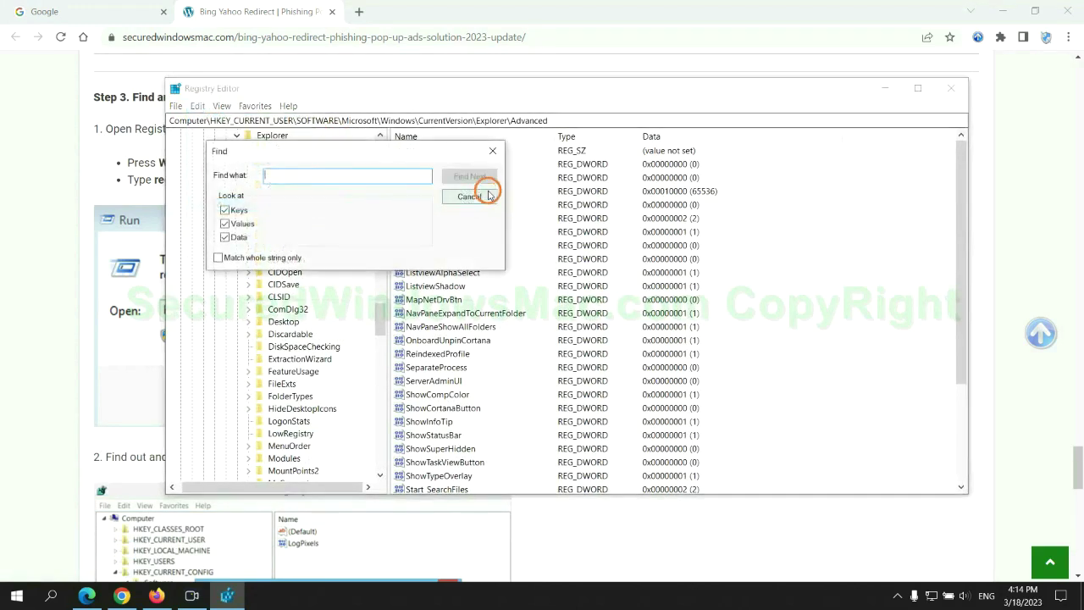
pyautogui.write('Apps')
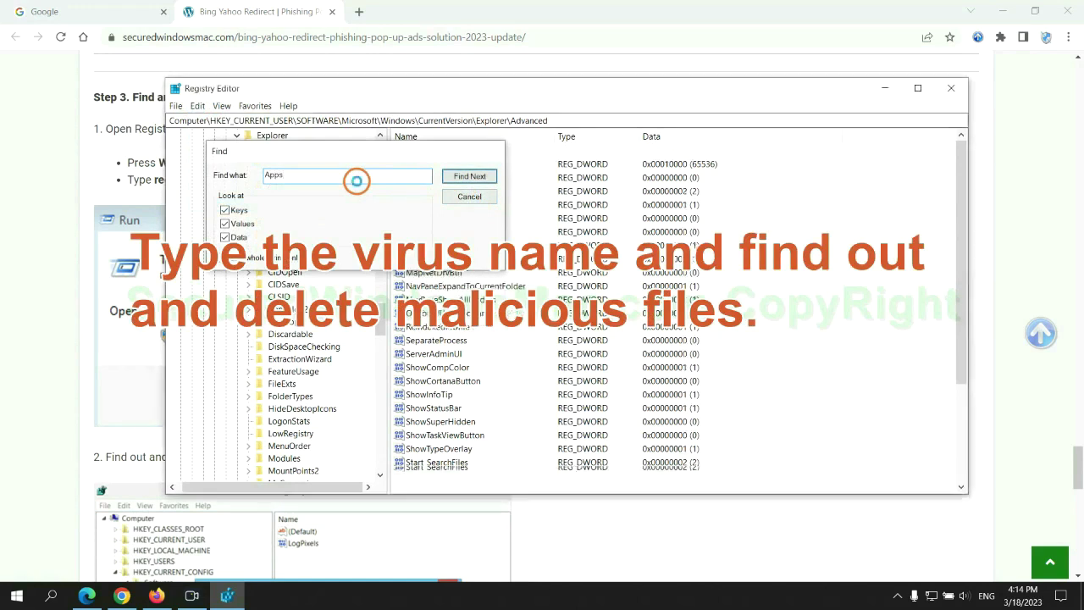
pyautogui.press('Return')
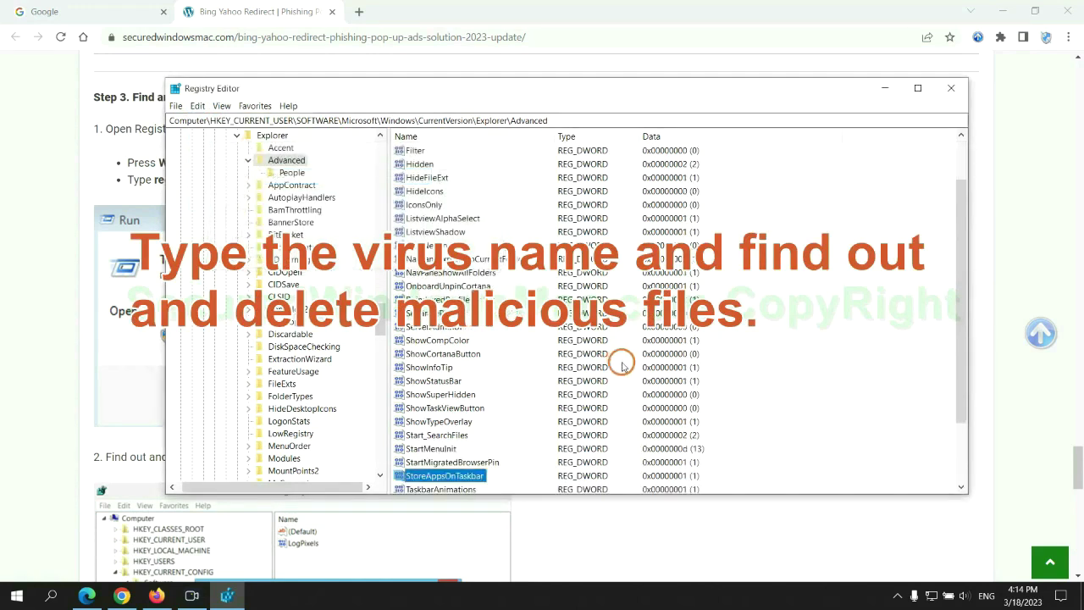
pyautogui.rightClick(490, 397)
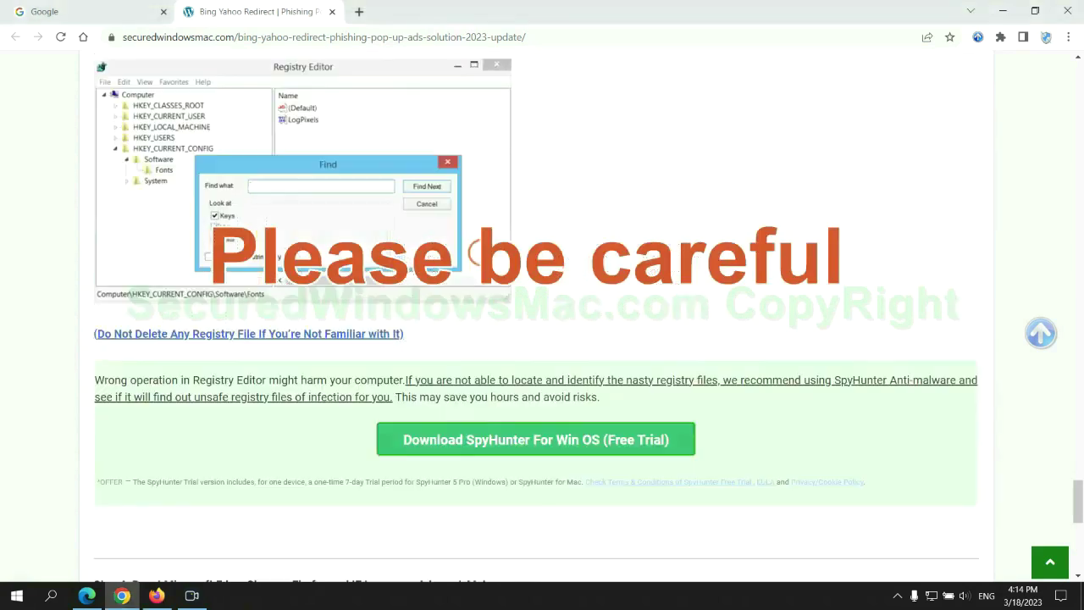
# Step: Scroll the tutorial down to Step 4 on resetting Edge, Chrome and Firefox, clearing the heading highlight
pyautogui.scroll(-1, 476, 252)
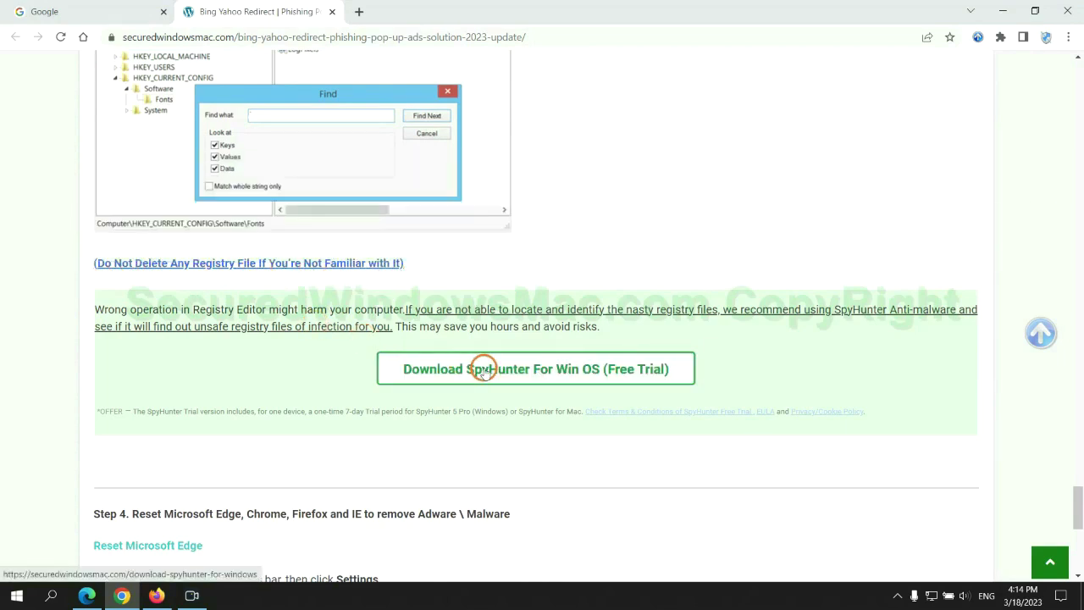
pyautogui.scroll(-6, 484, 369)
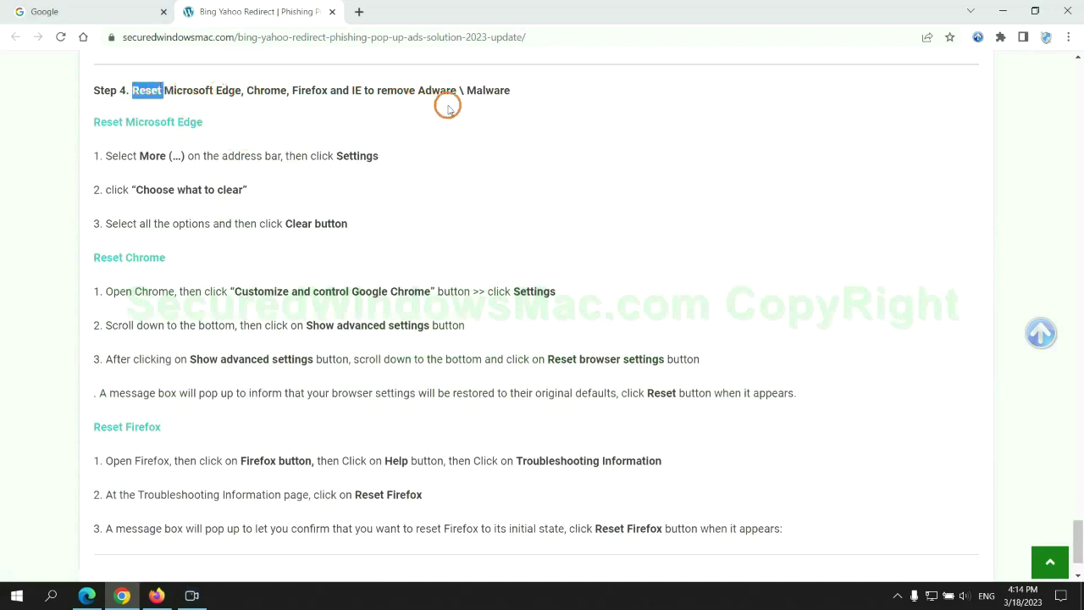
pyautogui.click(437, 112)
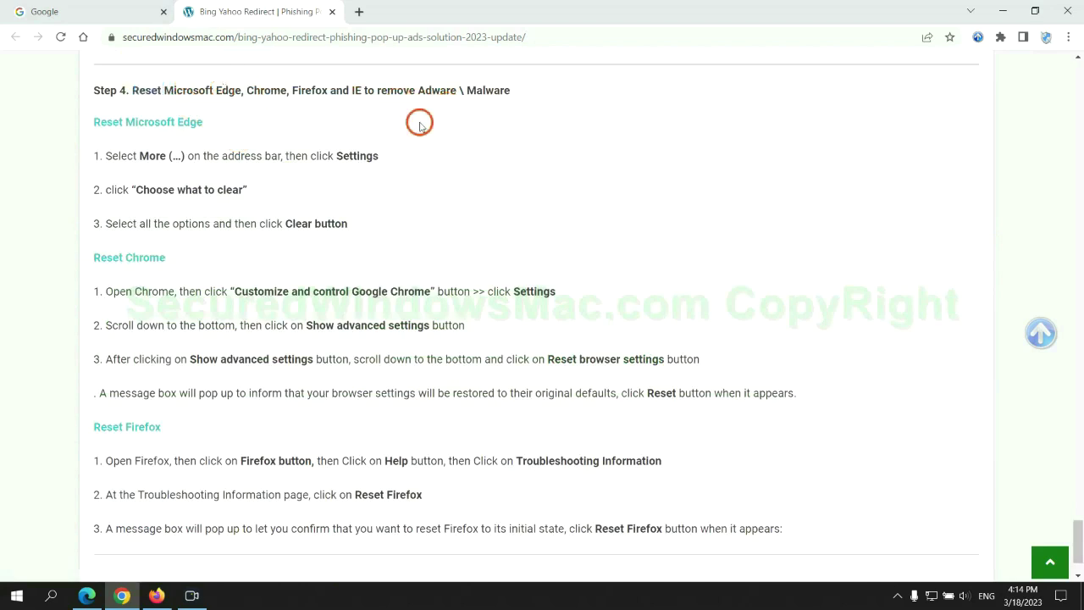
# Step: In Edge, go to Settings' Privacy, search, and services page to clear all-time browsing data
pyautogui.click(86, 595)
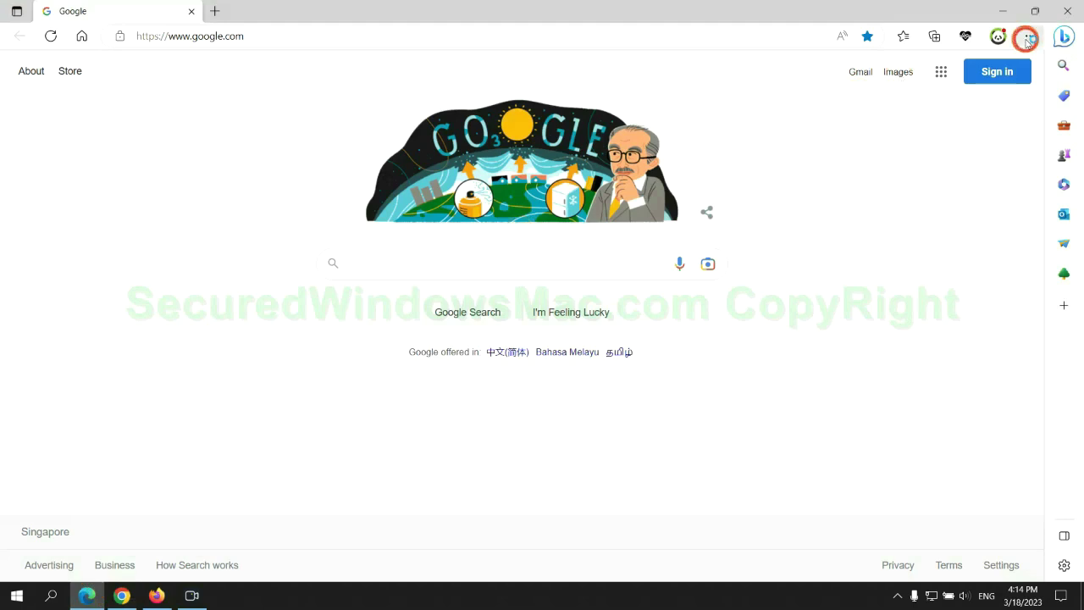
pyautogui.click(1027, 38)
pyautogui.click(852, 520)
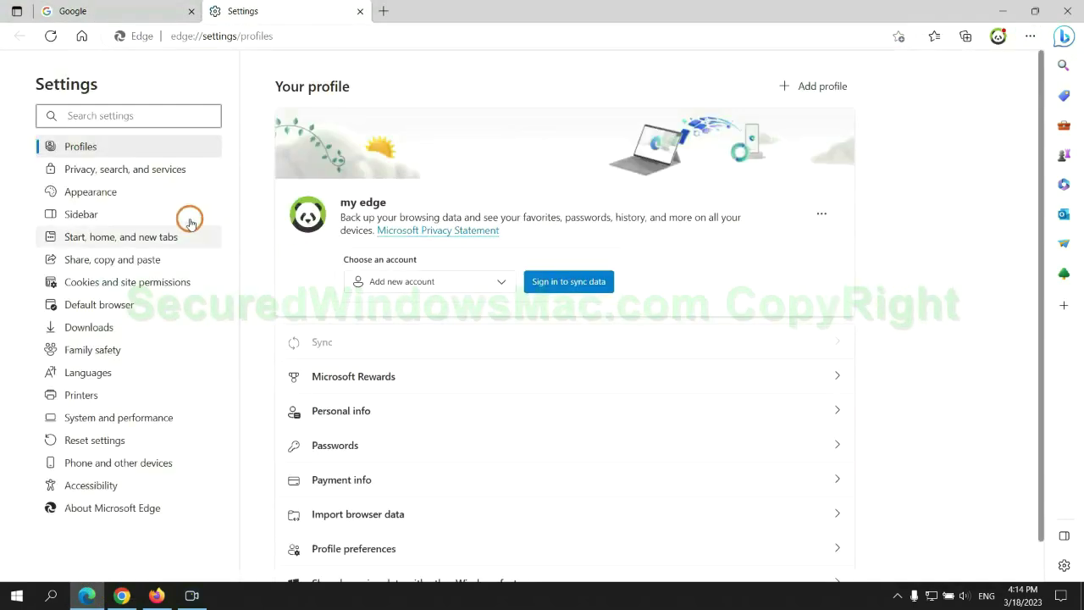
pyautogui.click(177, 178)
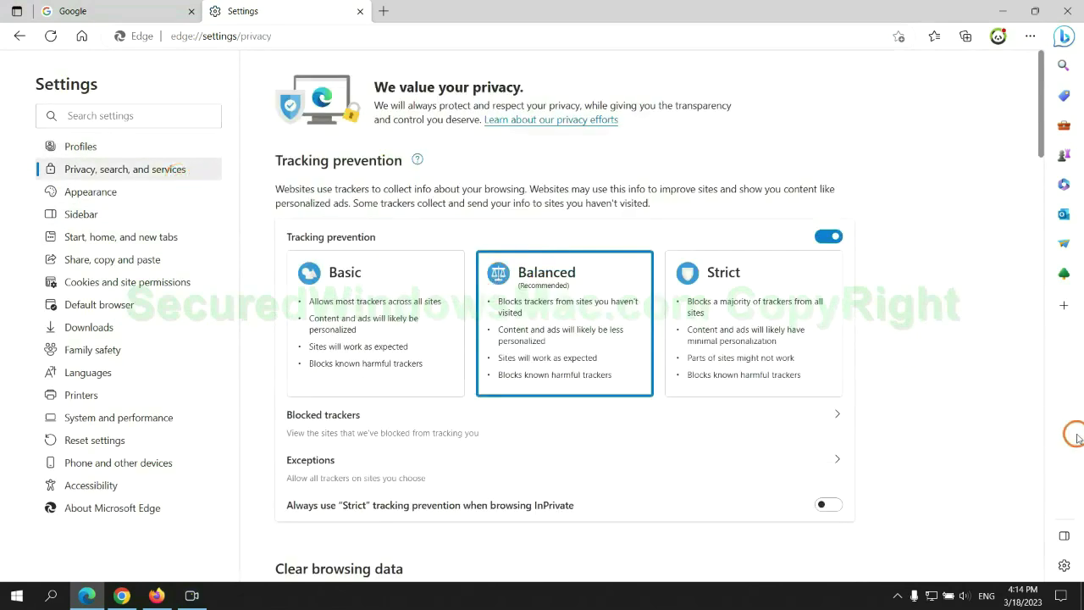
pyautogui.scroll(-3, 889, 376)
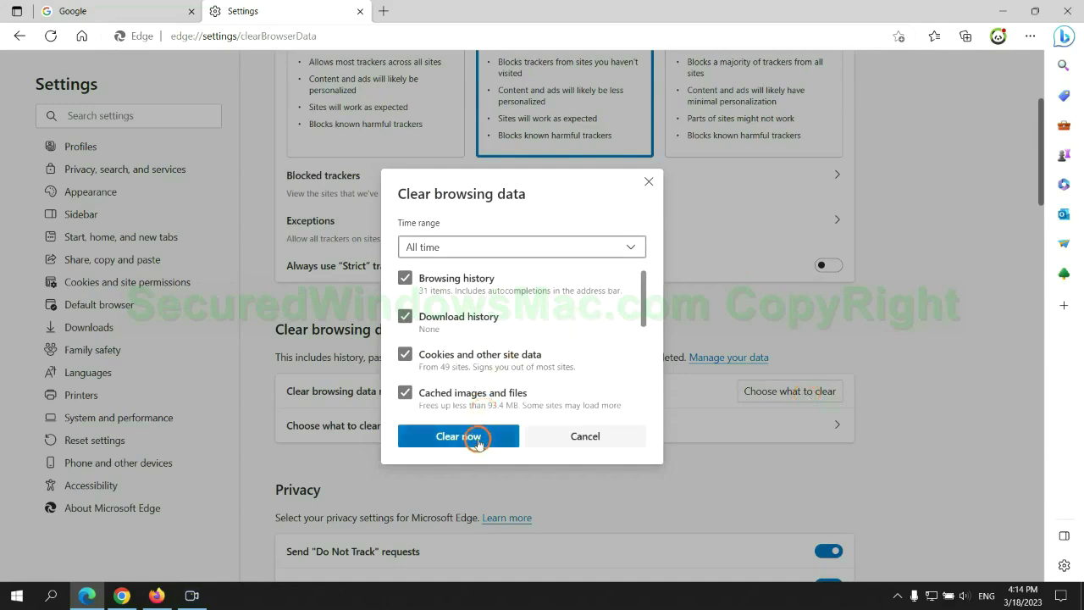
# Step: In Chrome's settings, restore settings to their original defaults and confirm Reset settings
pyautogui.click(122, 595)
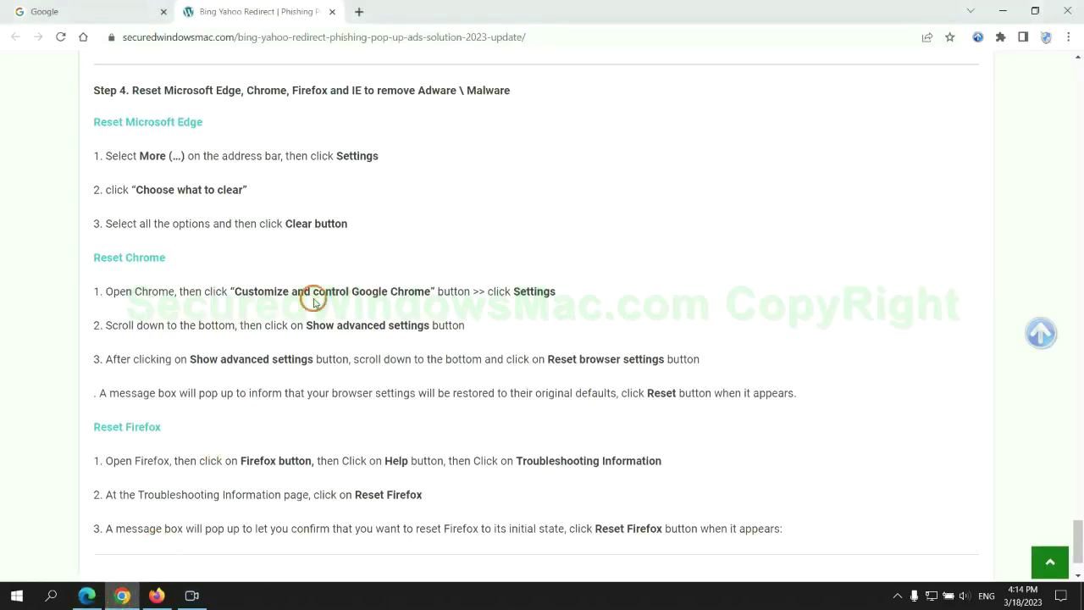
pyautogui.click(1066, 40)
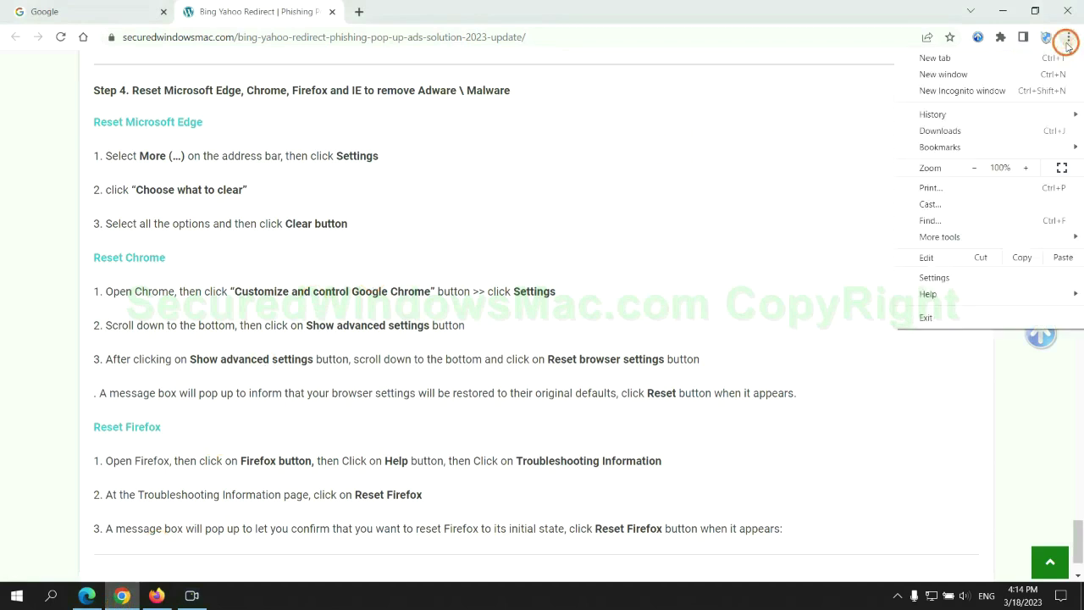
pyautogui.click(941, 275)
pyautogui.write('reset')
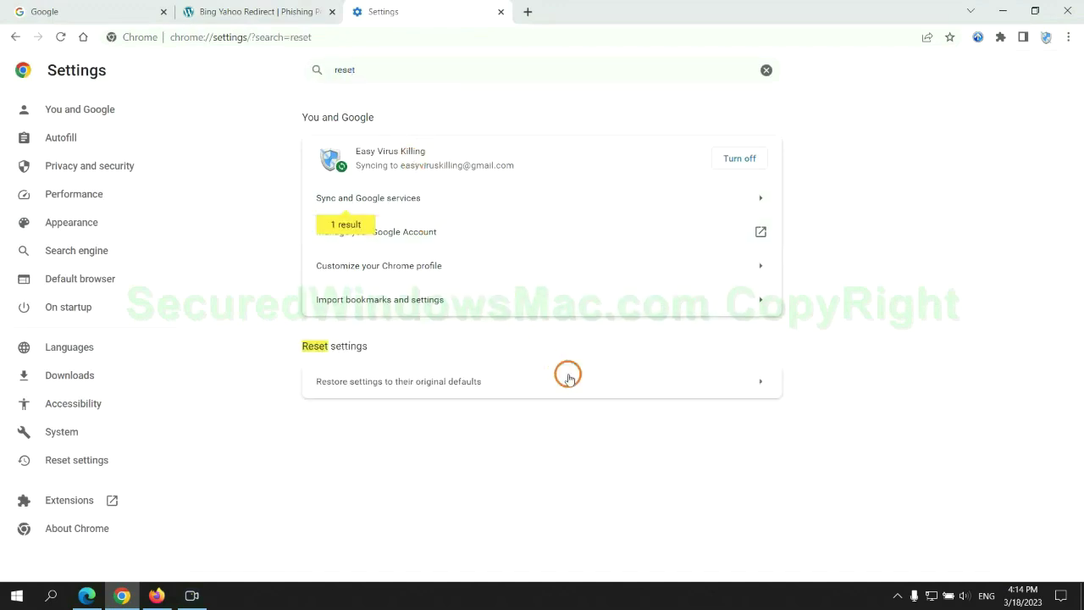
pyautogui.click(567, 376)
pyautogui.click(673, 370)
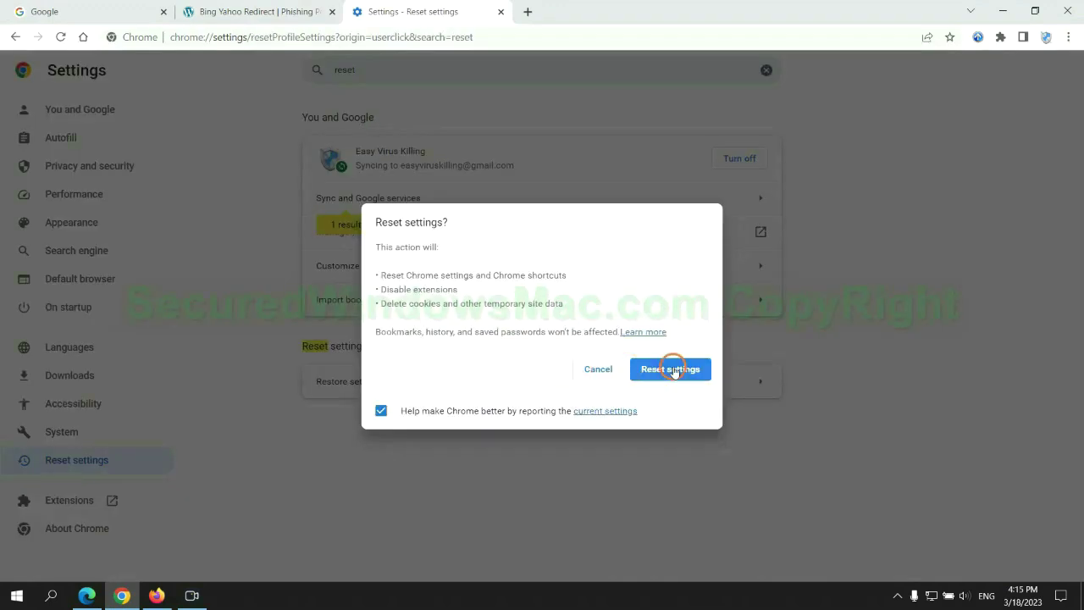
# Step: Open Firefox's Help > More troubleshooting information page and start Refresh Firefox
pyautogui.click(155, 584)
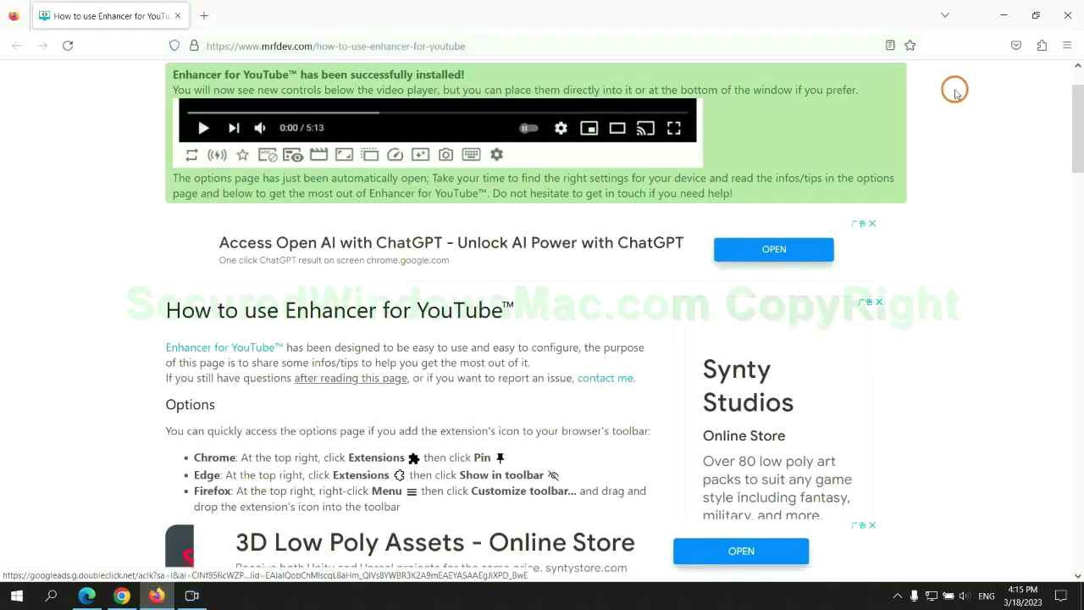
pyautogui.click(1066, 50)
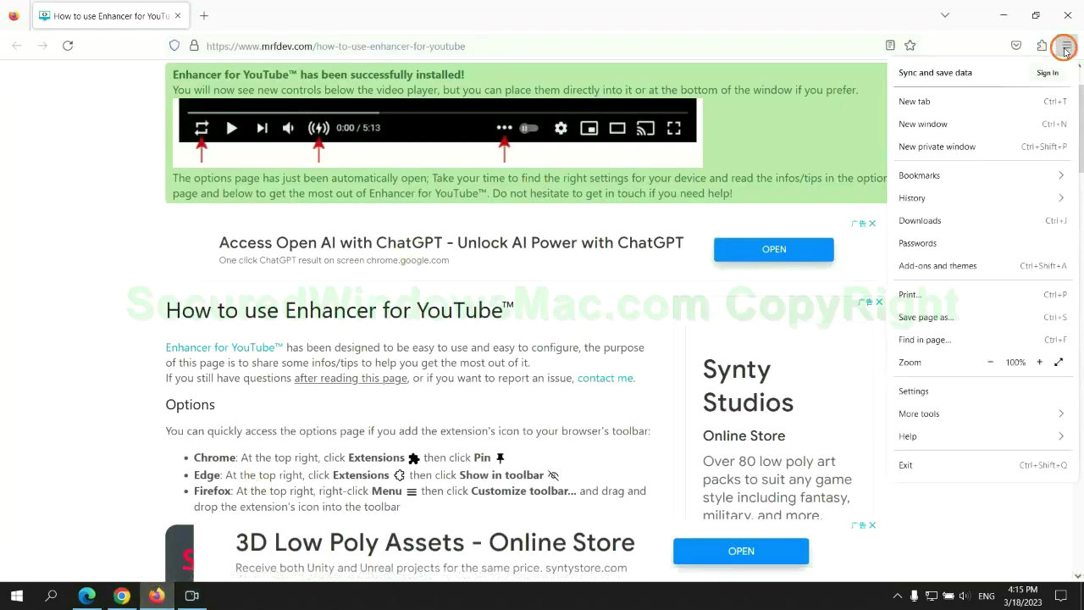
pyautogui.click(921, 434)
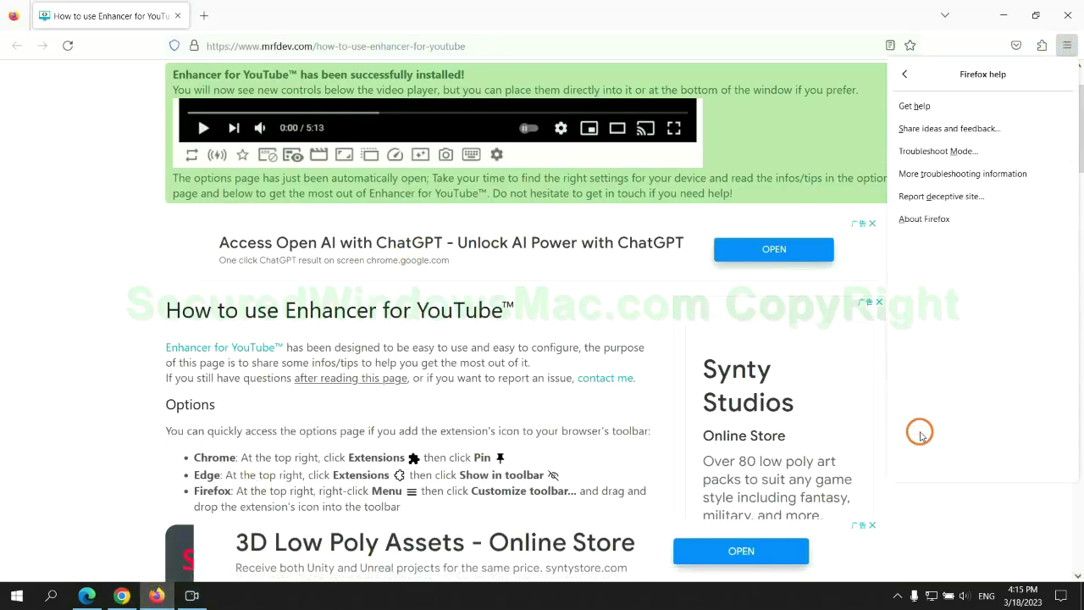
pyautogui.click(966, 172)
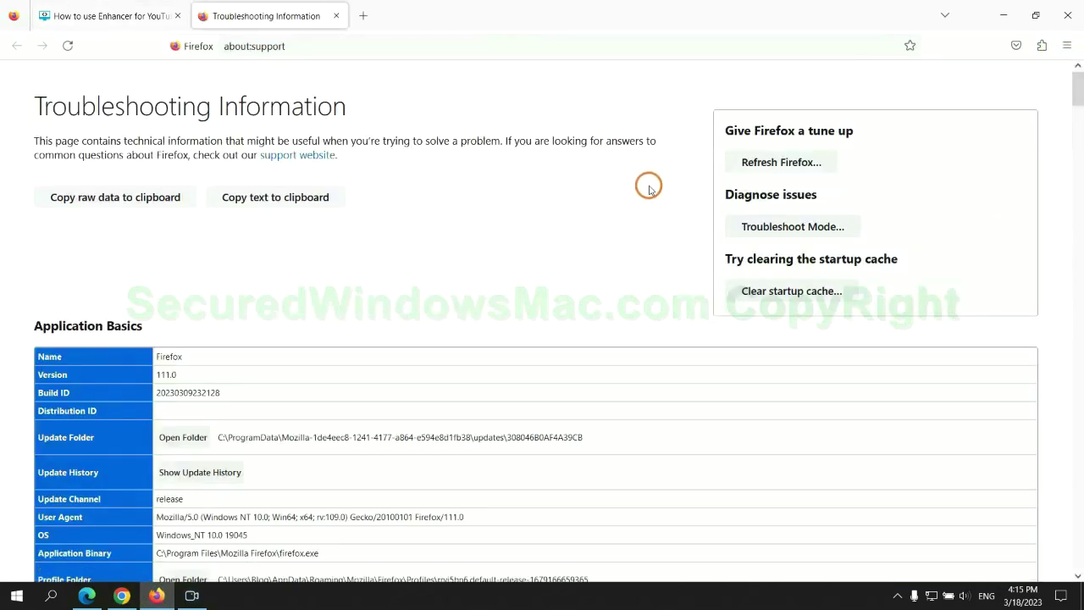
pyautogui.click(750, 162)
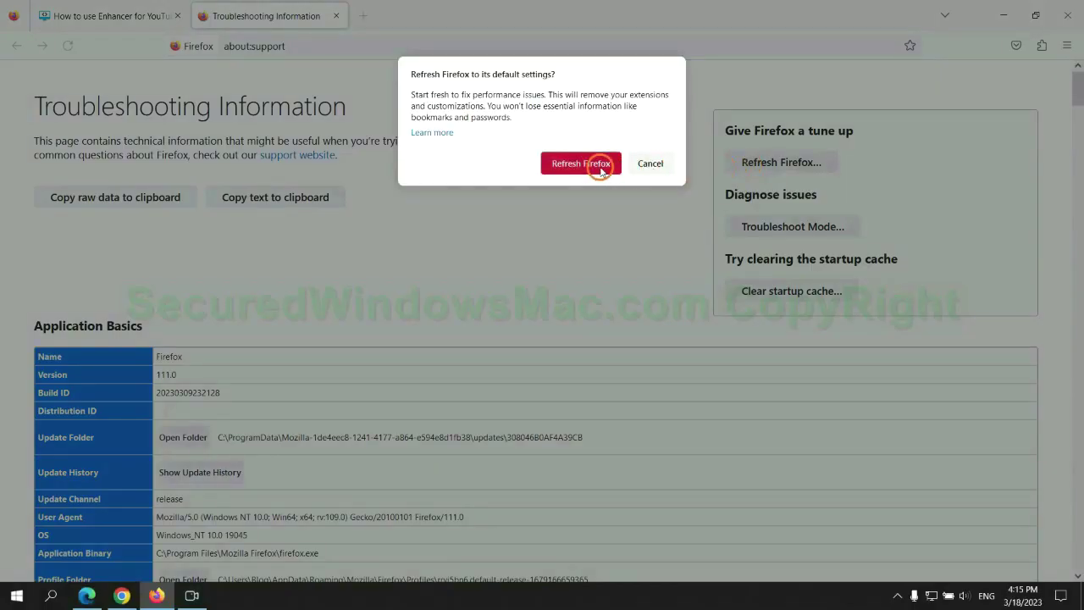